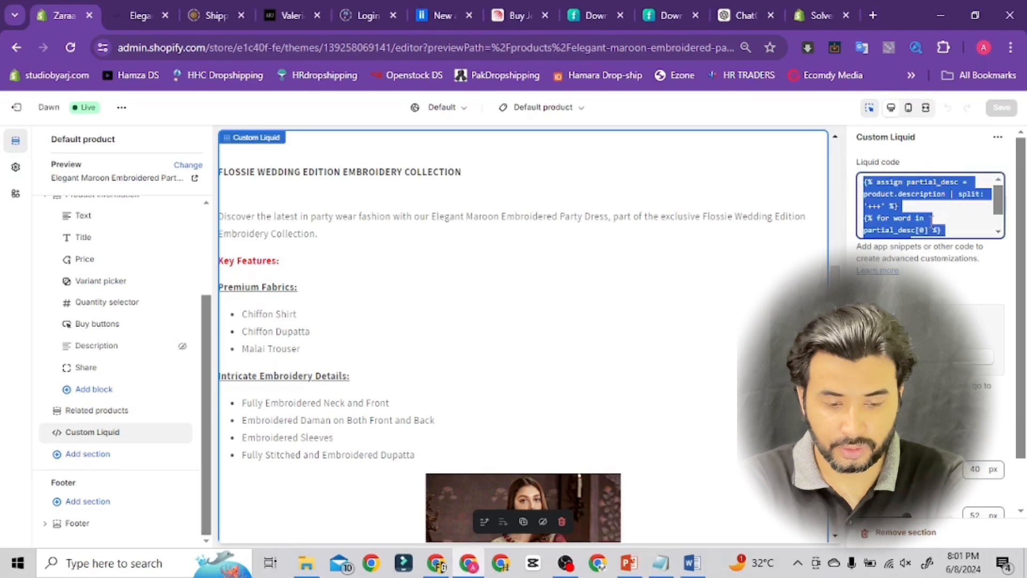
Paste the product description Liquid code into the Custom Liquid section and save the theme
type("<div class=\"page-width\"> {{ product.description }} </div>")
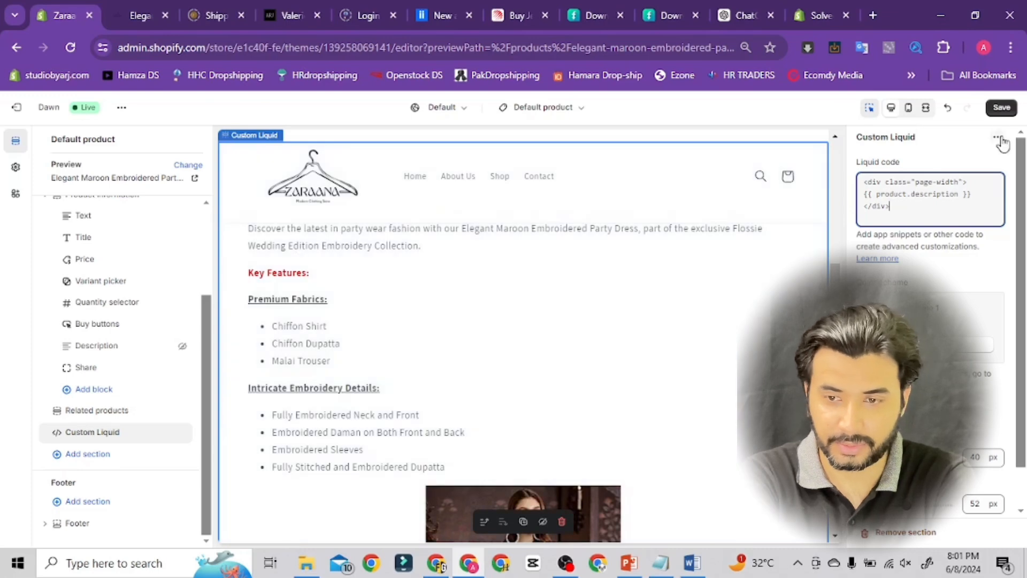
left_click(1001, 108)
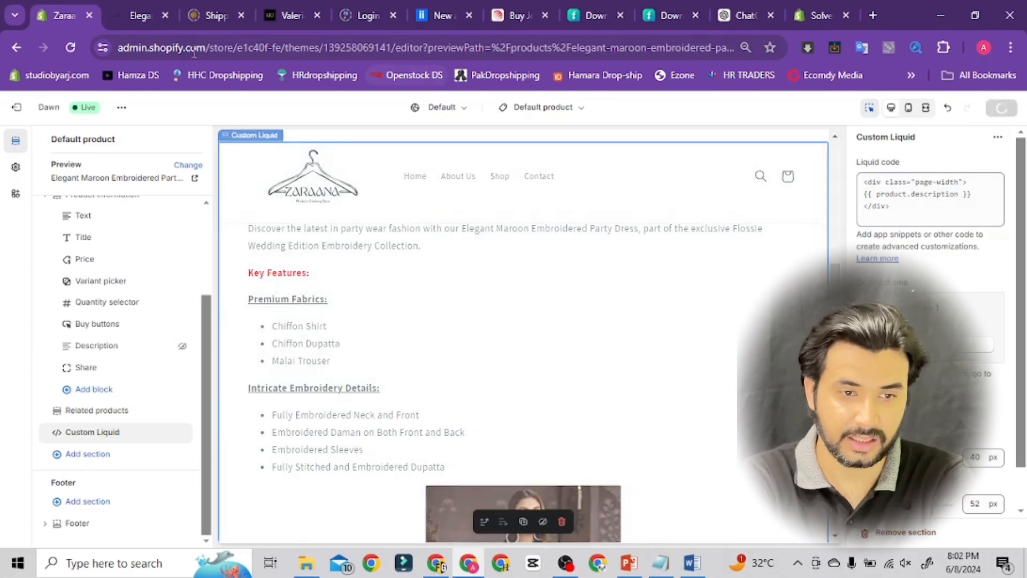
Reload the live product page to check the description, then return to the theme editor tab
left_click(138, 18)
left_click(71, 49)
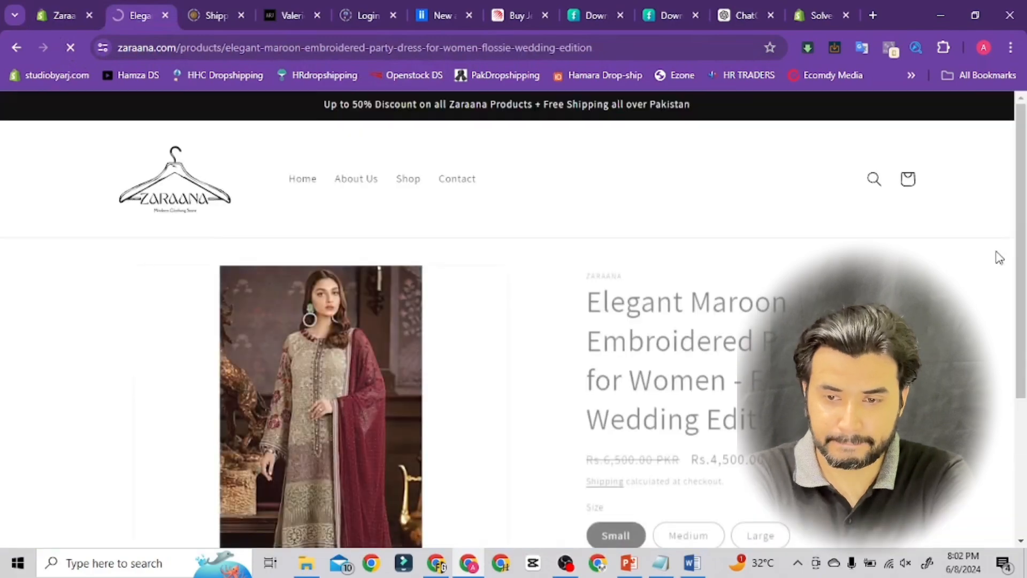
mouse_move(1021, 133)
left_mouse_down()
mouse_move(1024, 424)
mouse_move(1015, 217)
mouse_move(1009, 254)
mouse_move(1016, 291)
mouse_move(1016, 115)
left_mouse_up()
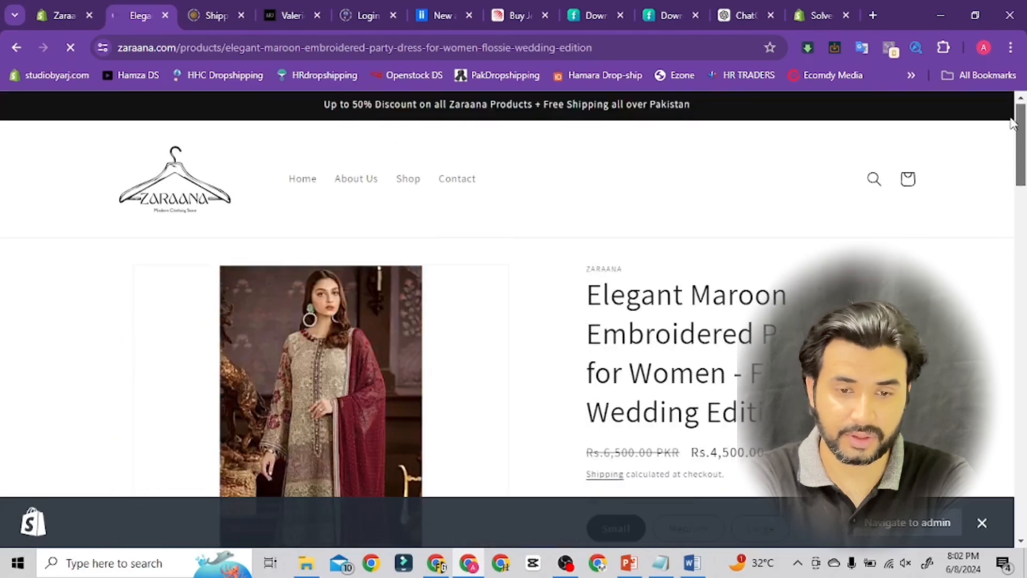
left_click(55, 17)
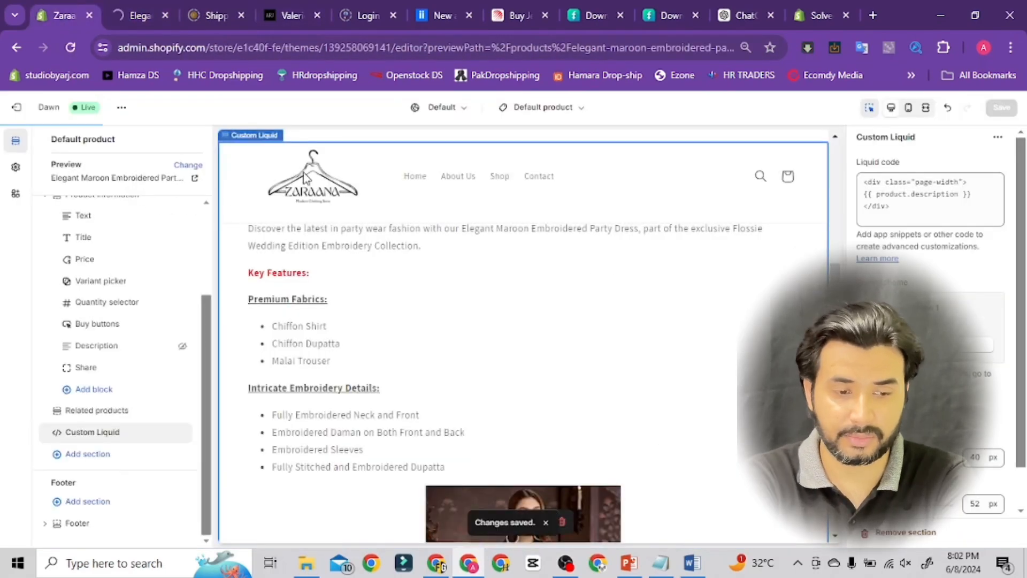
Add a Collapsible content section to the product template below the Custom Liquid section
left_click(89, 455)
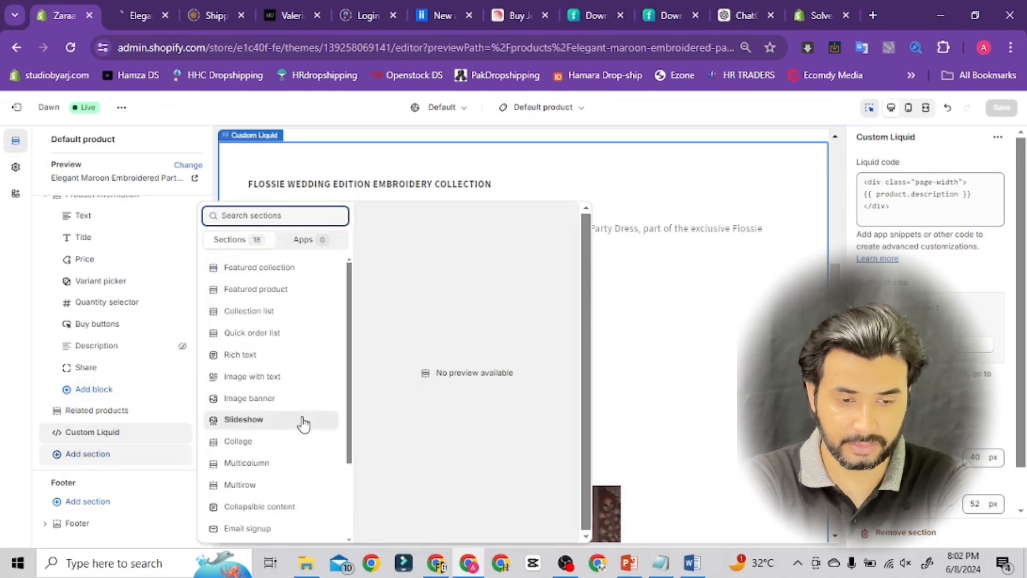
left_click(271, 513)
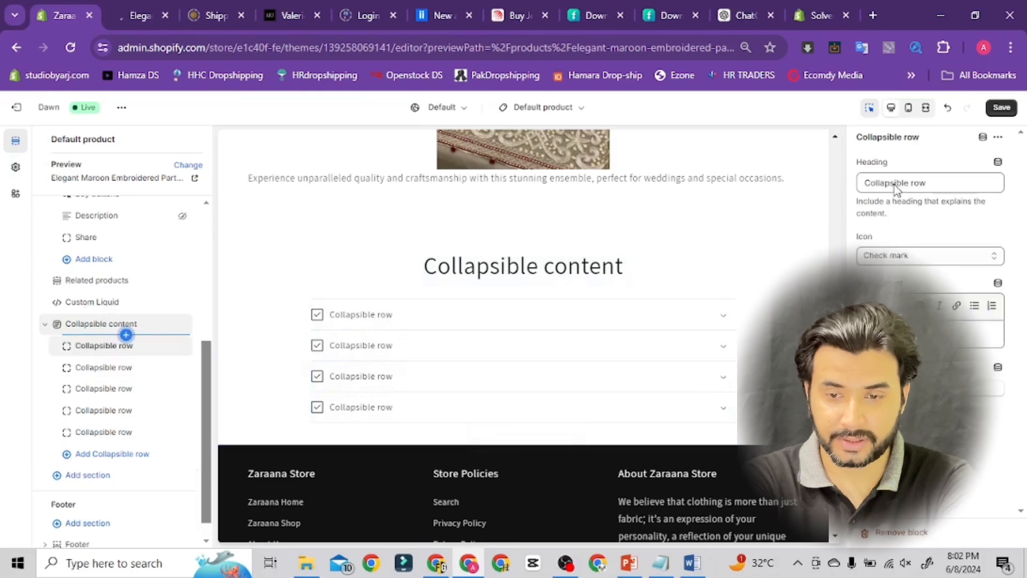
Set the Collapsible content section's caption to WE CARE OUR CUSTOMERS
left_click(895, 186)
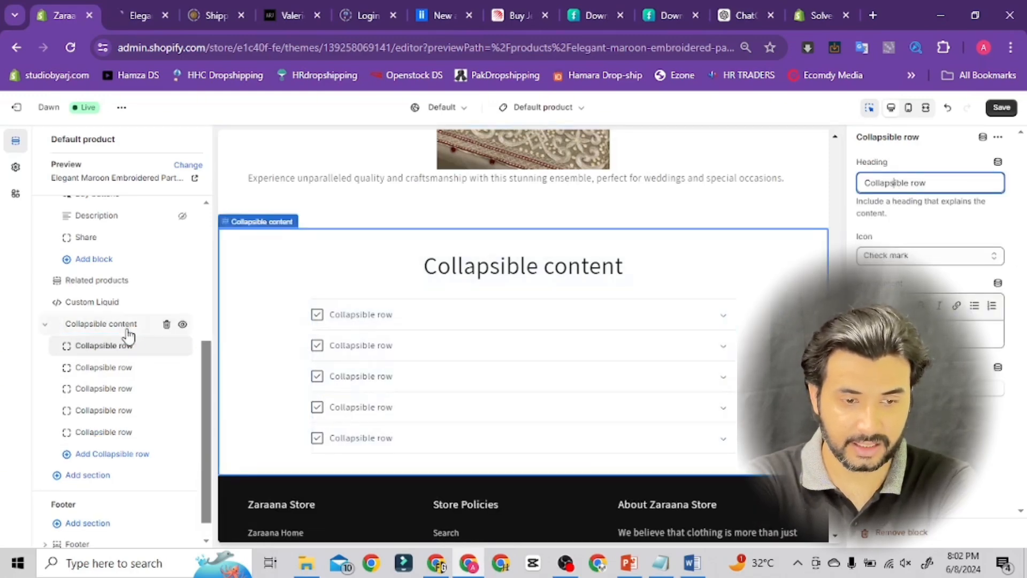
left_click(106, 324)
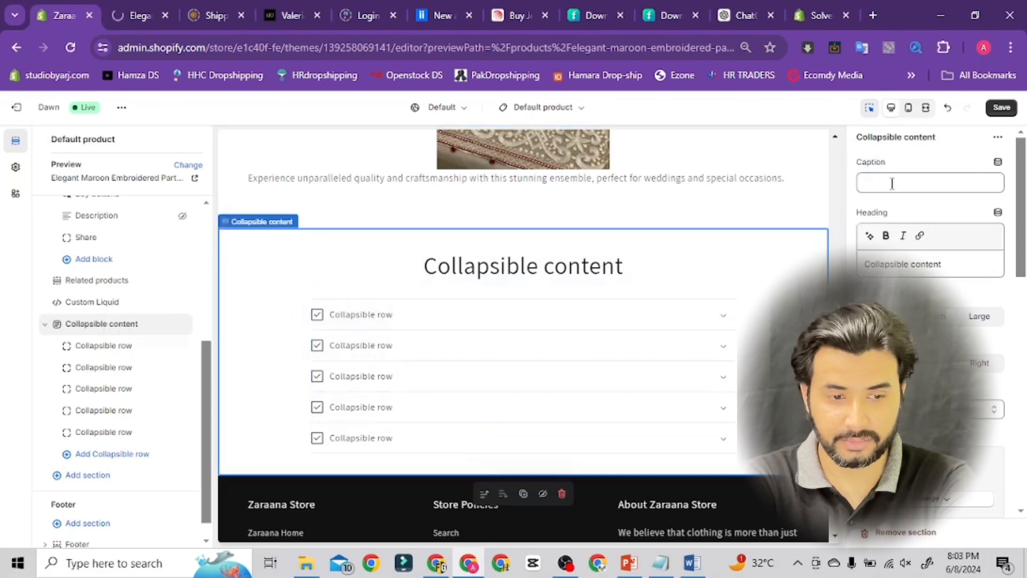
left_click(892, 184)
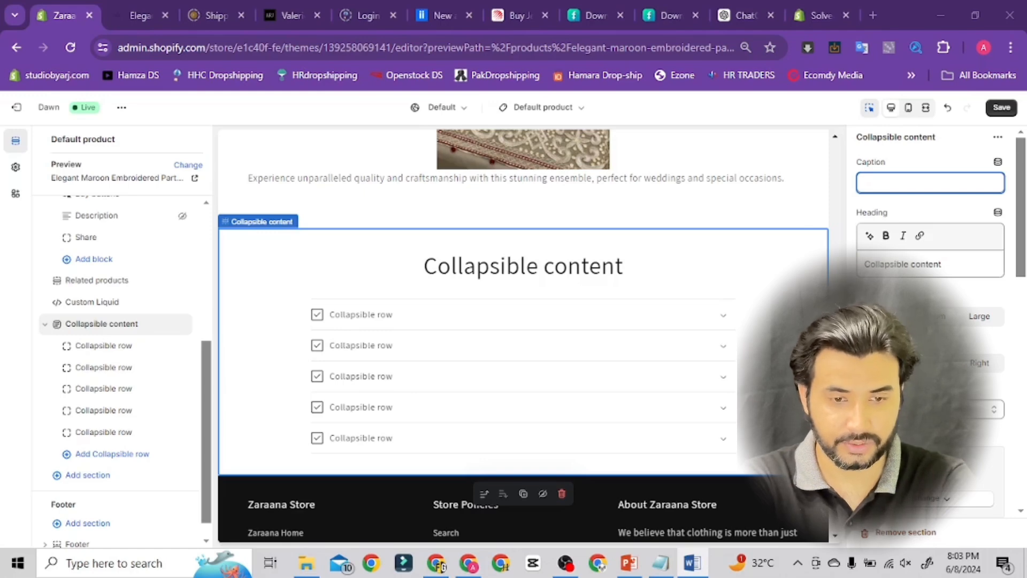
left_click(104, 345)
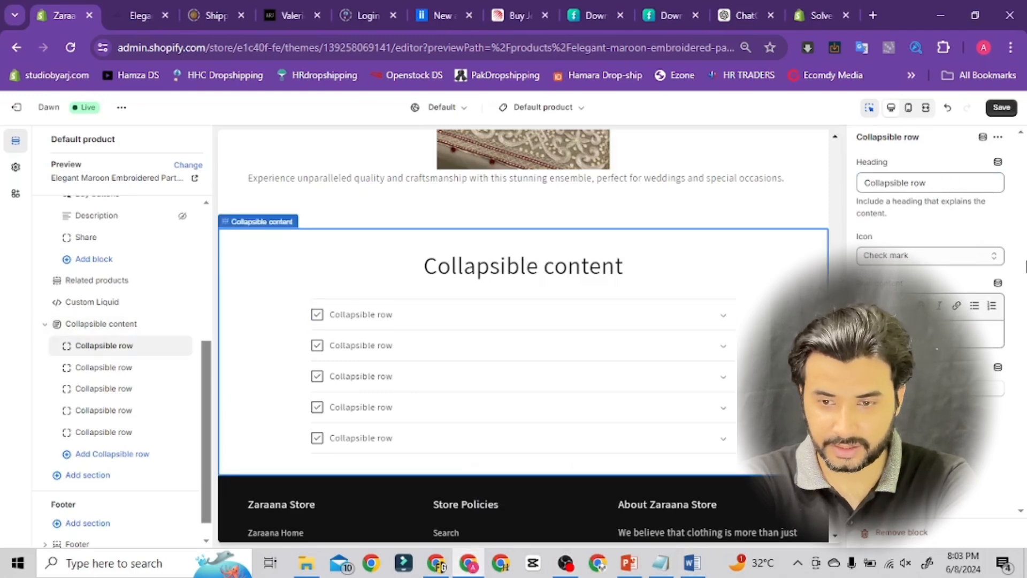
left_click(591, 271)
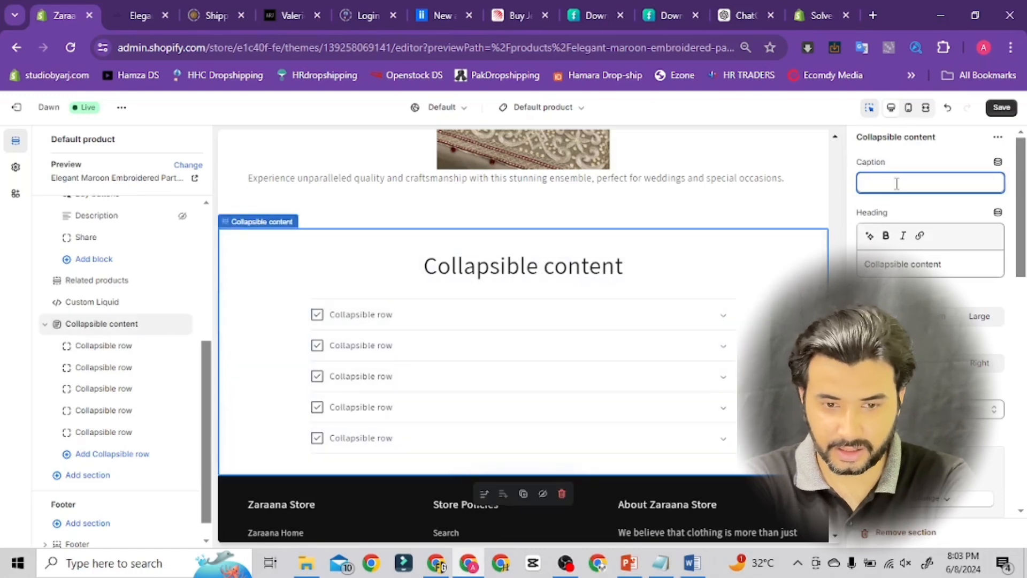
type("WE CARE OUR CUSTOMERS")
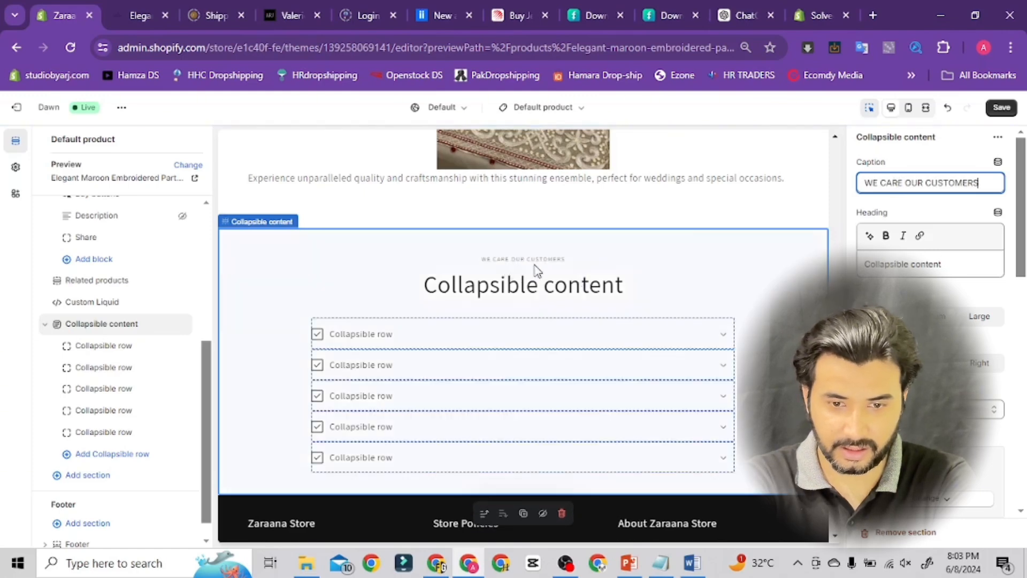
Replace the Collapsible content section's heading with Customers Care, pasted from another window
key("alt+Tab")
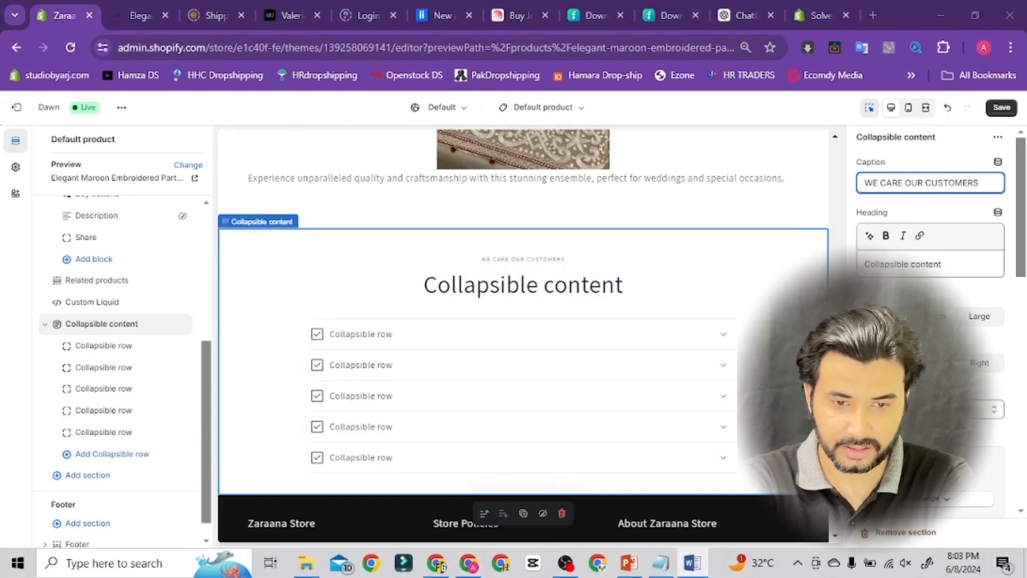
left_click(469, 562)
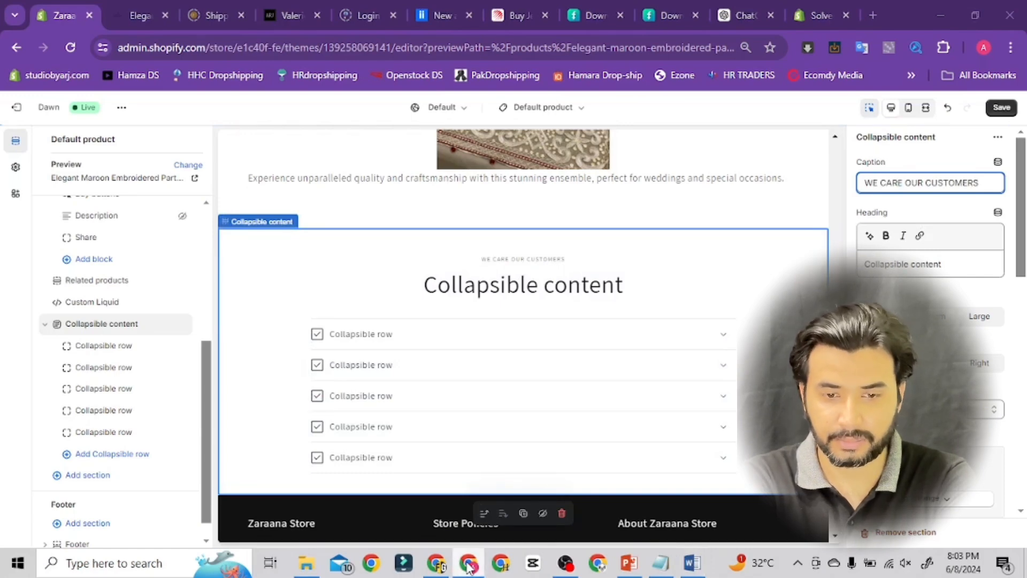
left_click(915, 262)
key("ctrl+a")
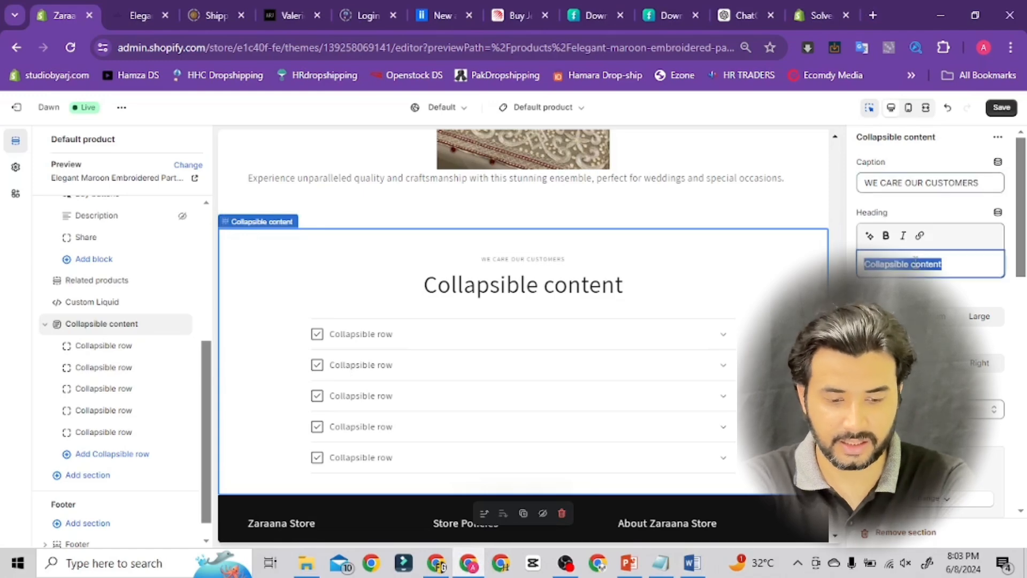
type("Customers Care")
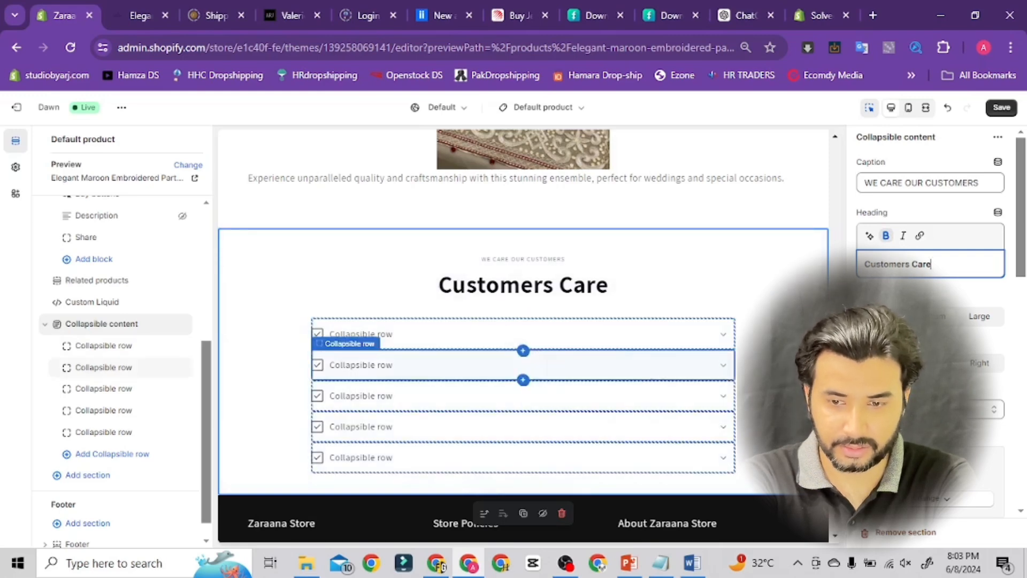
Review the section's remaining settings and save the theme
left_click_drag(1023, 247, 1024, 274)
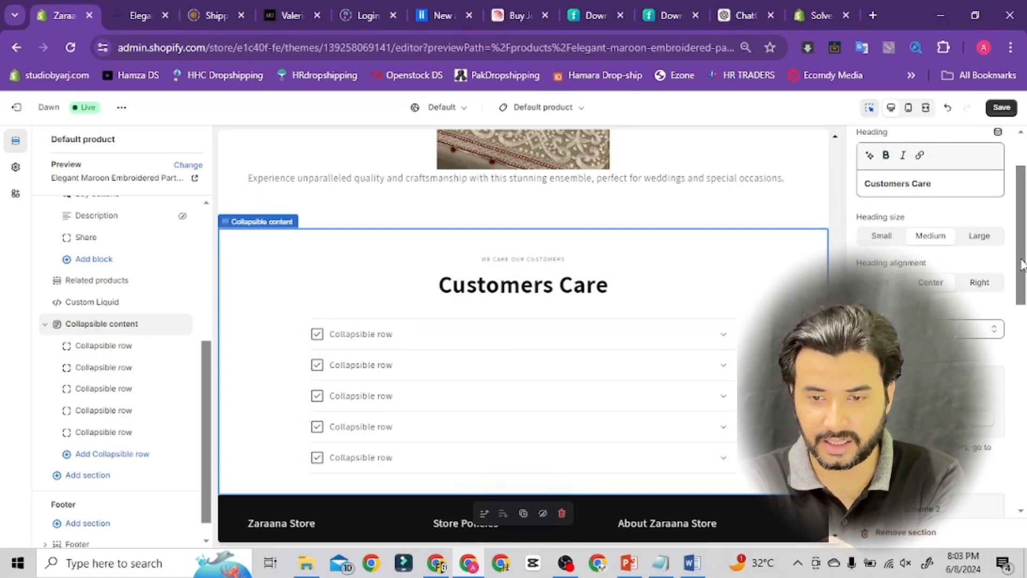
left_click_drag(1023, 263, 1023, 290)
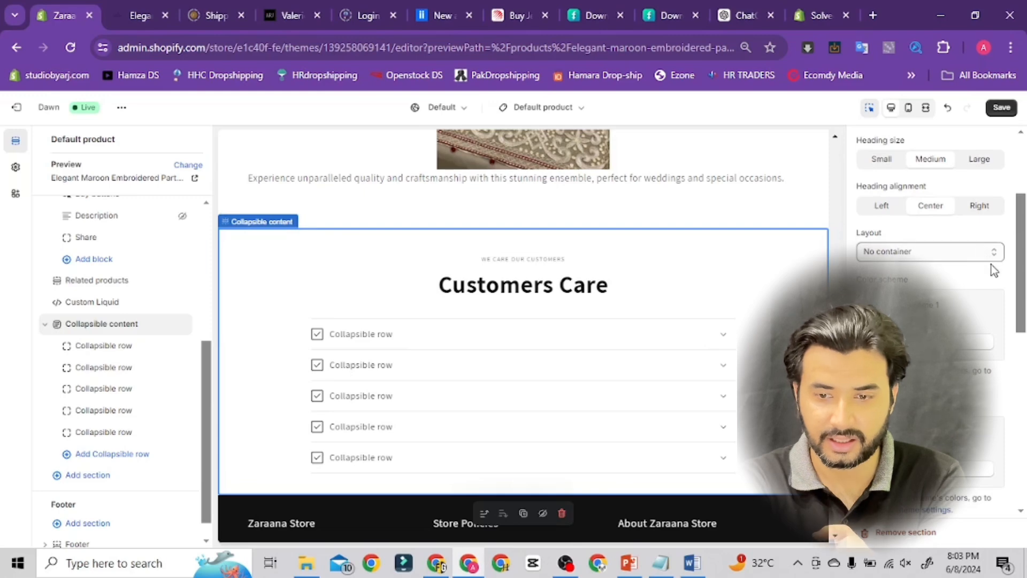
left_click_drag(1019, 279, 1021, 298)
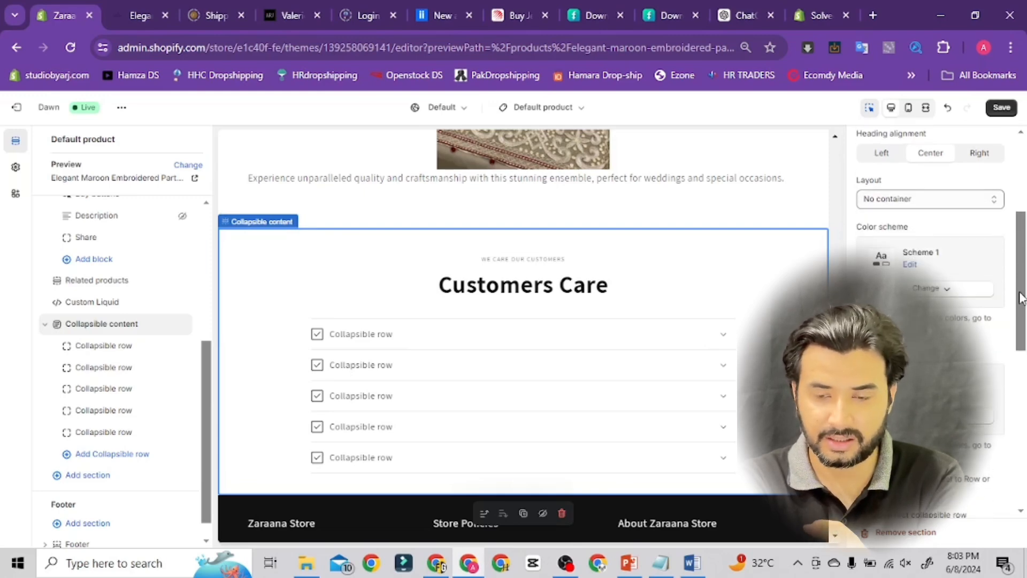
left_click_drag(1020, 298, 1026, 426)
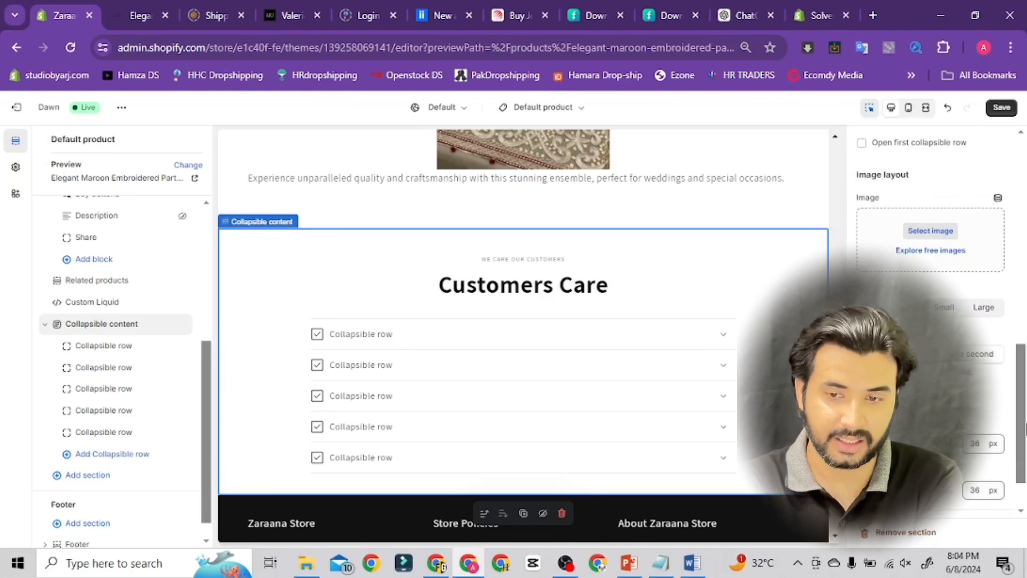
left_click_drag(1026, 426, 1023, 396)
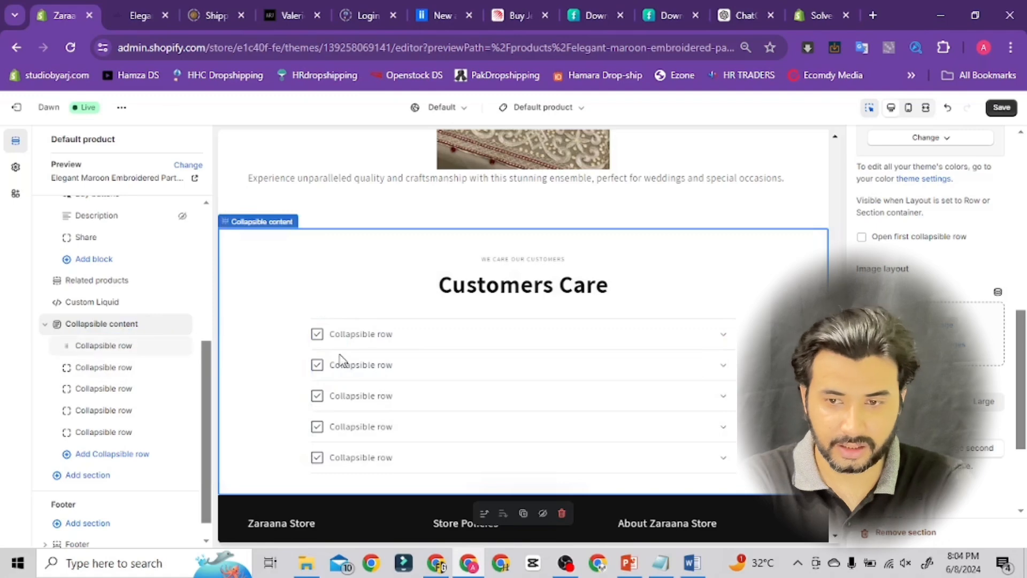
left_click(1002, 112)
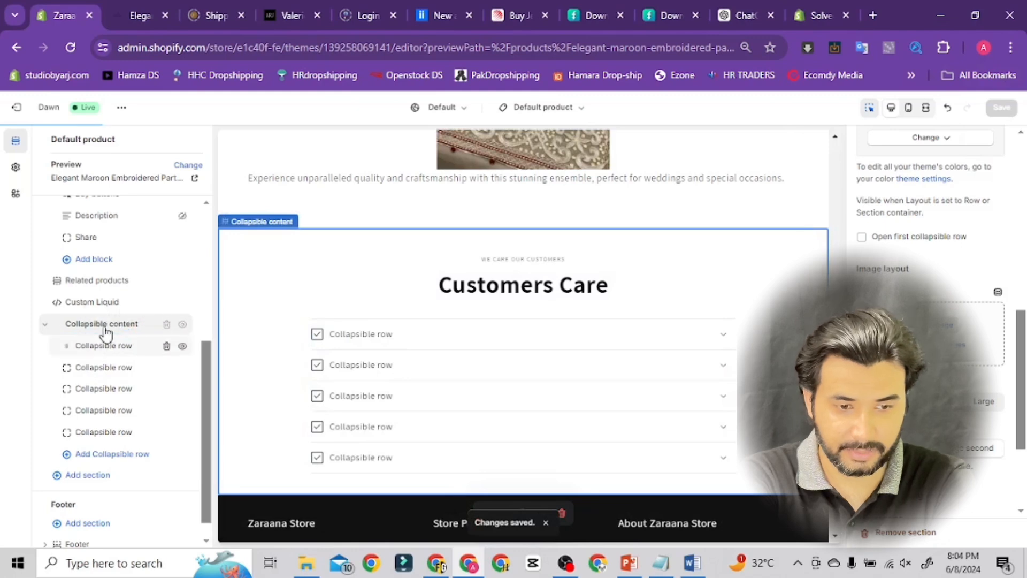
Rename the first collapsible row's heading to Fast-Free Pakistan Shipping
left_click(680, 313)
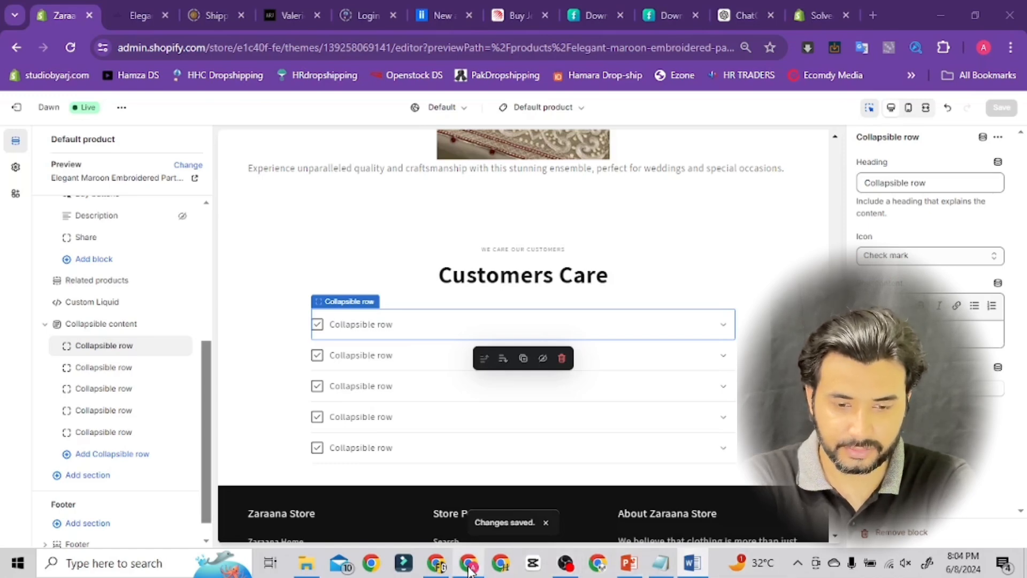
left_click(946, 183)
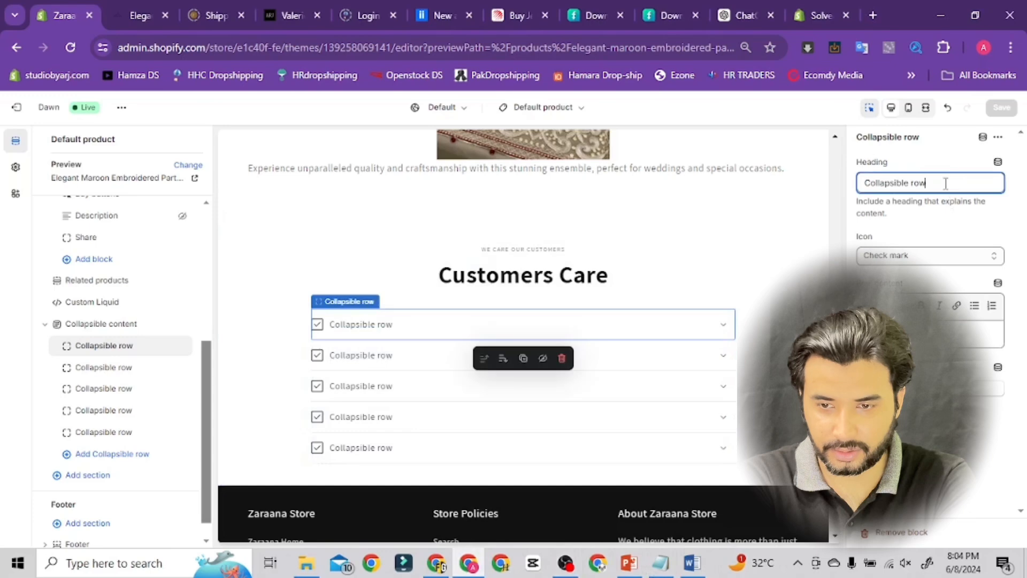
key("ctrl+a")
type("Fast-FreePakistan Shipping")
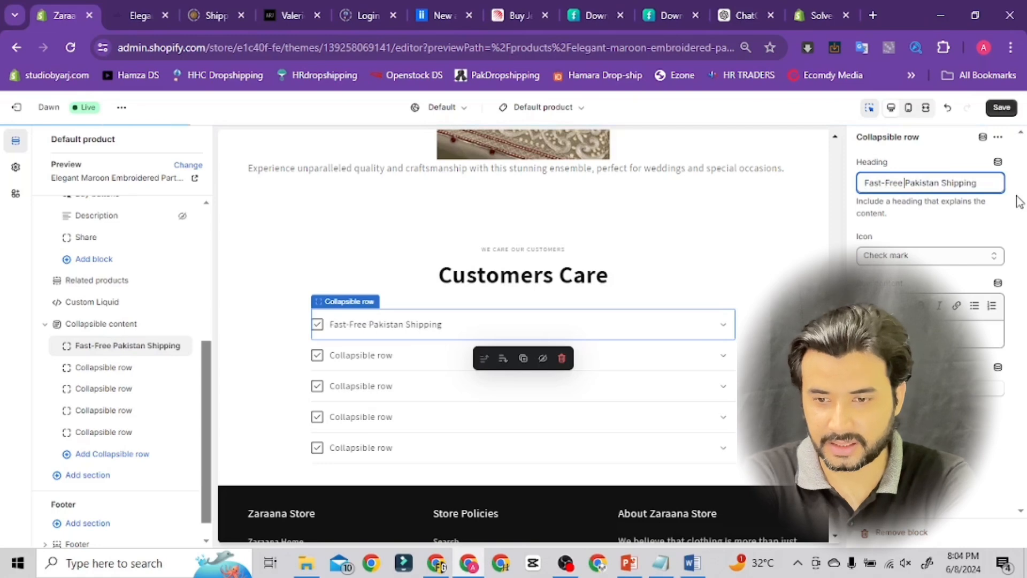
Set the first collapsible row's icon to Plane and save the theme
left_click(919, 261)
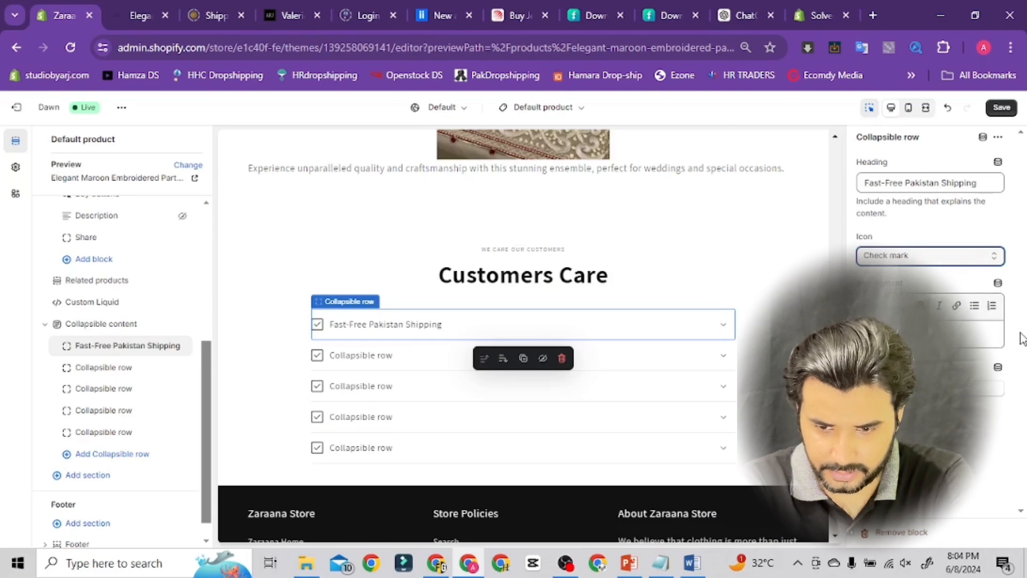
left_click(904, 385)
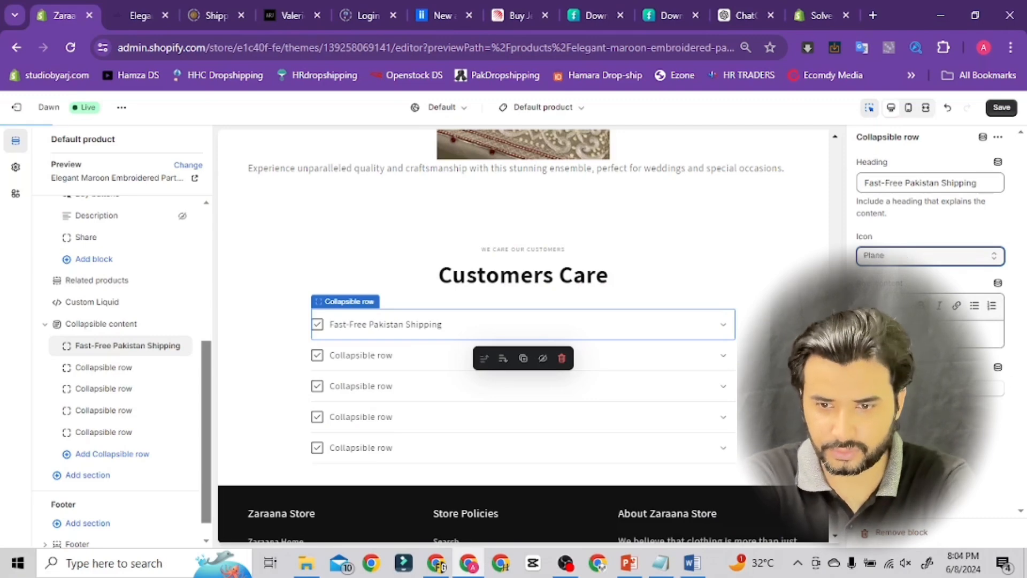
left_click(966, 334)
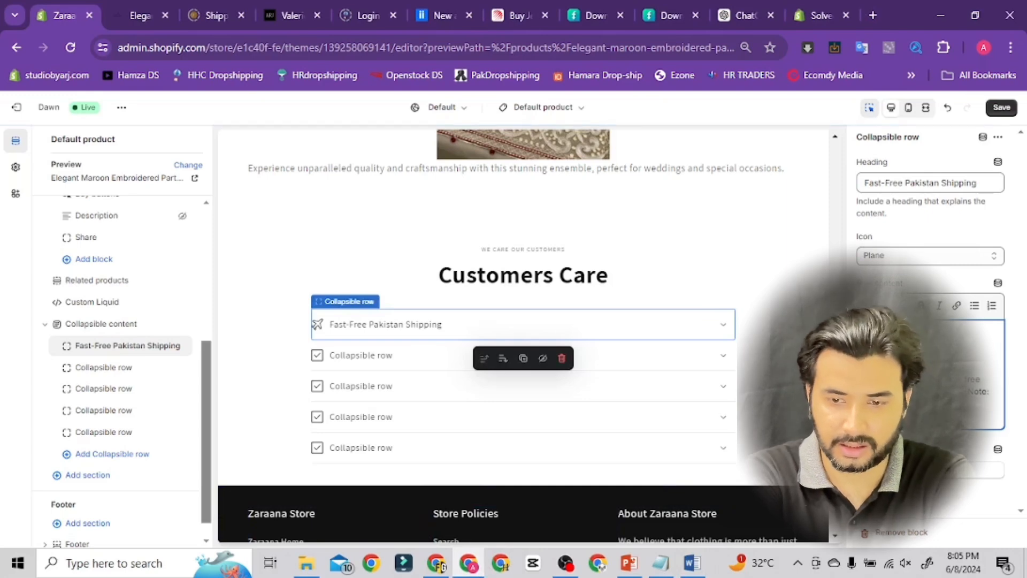
left_click(320, 329)
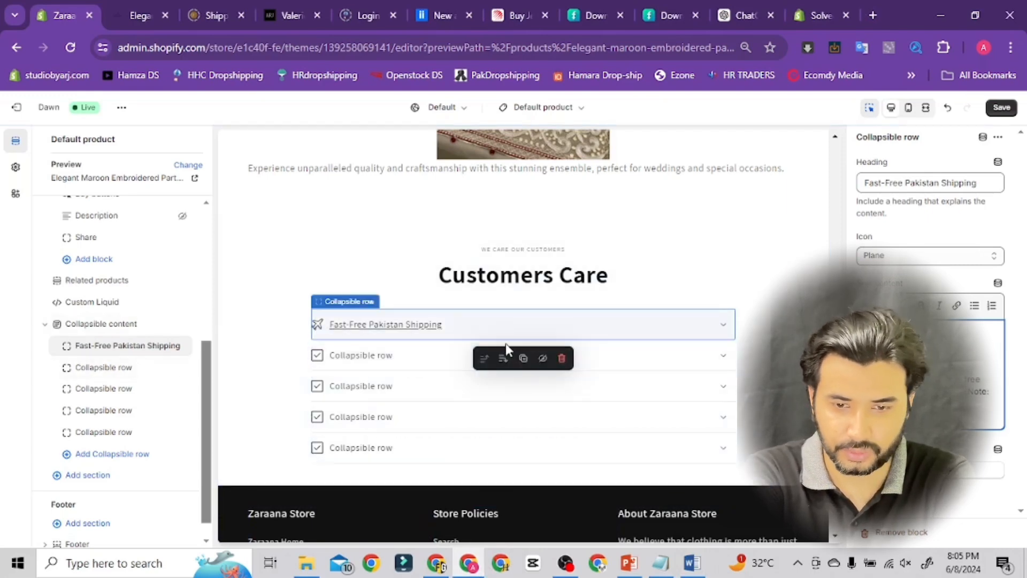
left_click(1002, 110)
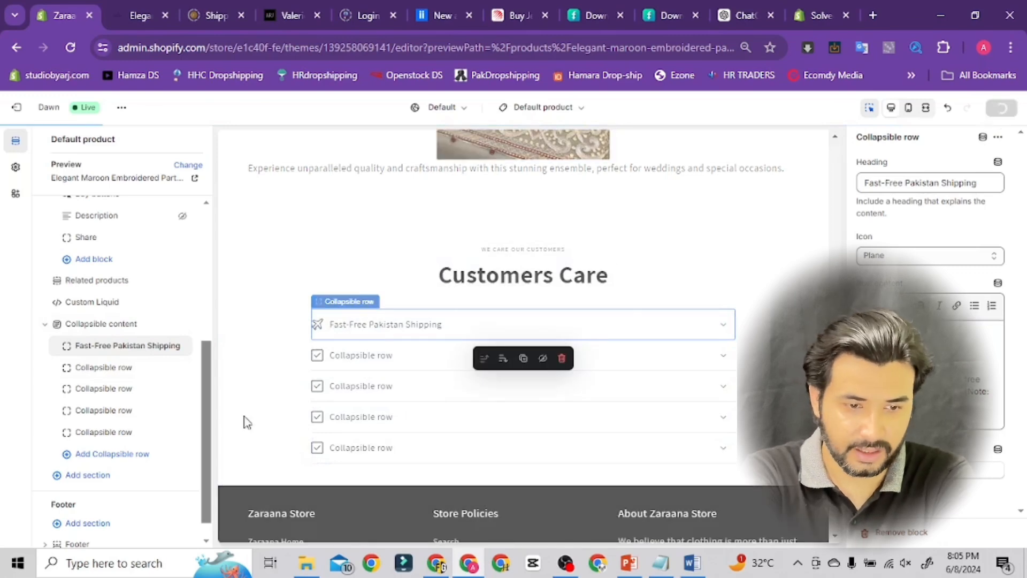
Select the second collapsible row and paste 24/7customer service as its heading
left_click(604, 382)
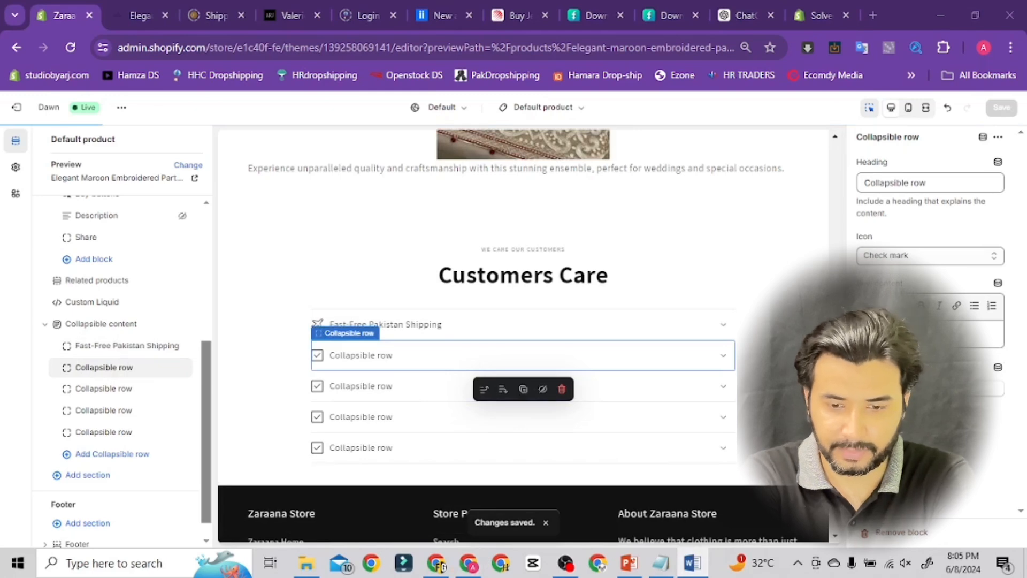
left_click(469, 563)
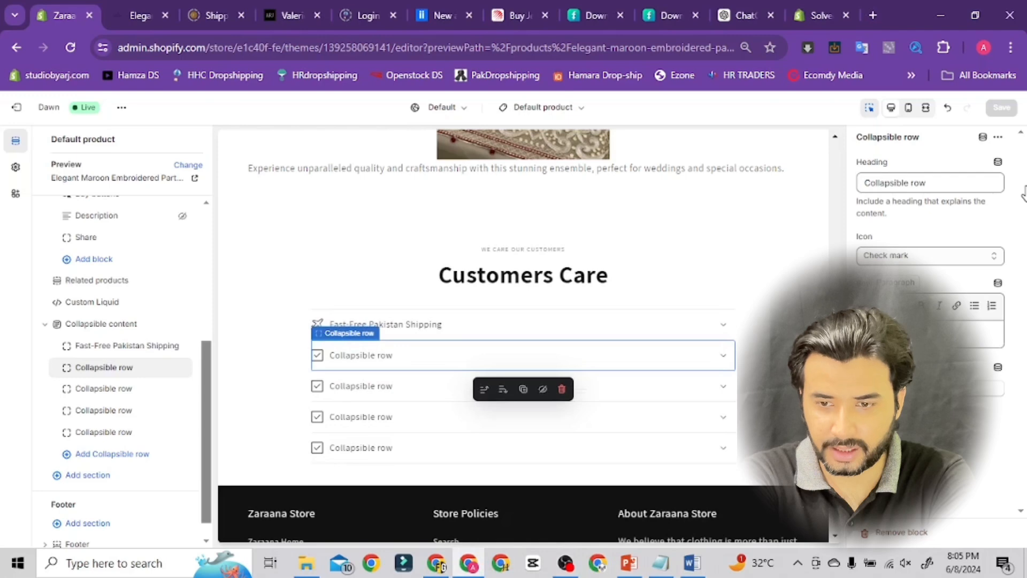
left_click(944, 186)
key("ctrl+a")
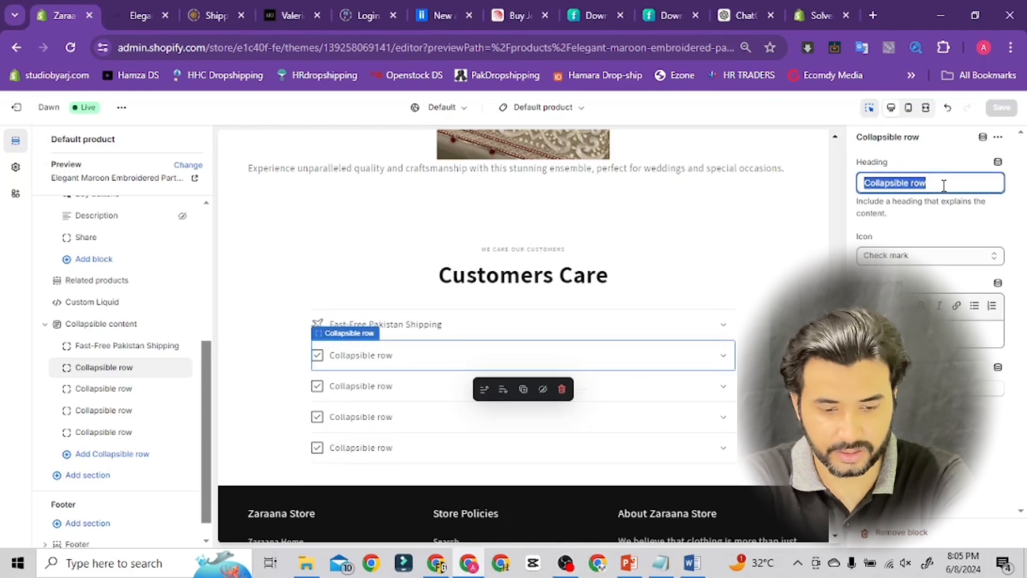
type("24/7customer service")
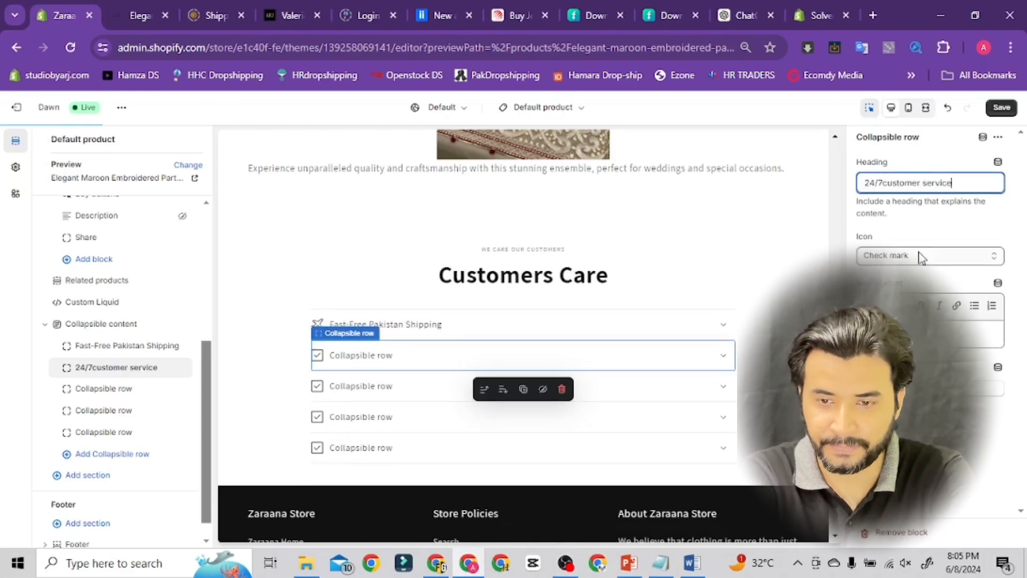
Correct the second collapsible row's heading to 24/7 Customer Service
left_click(883, 183)
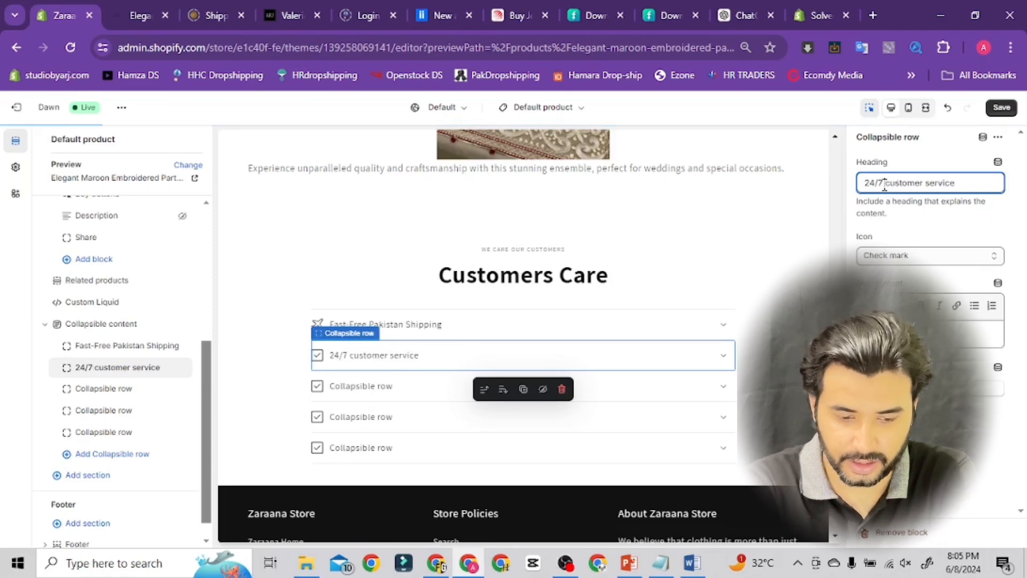
key("Delete")
type("C")
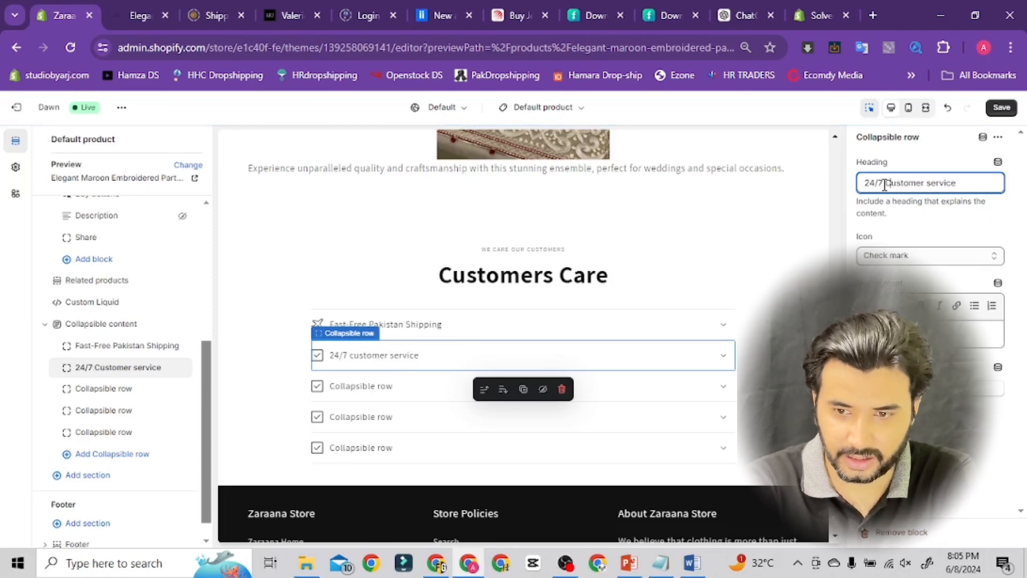
left_click(930, 183)
key("Delete")
type("S")
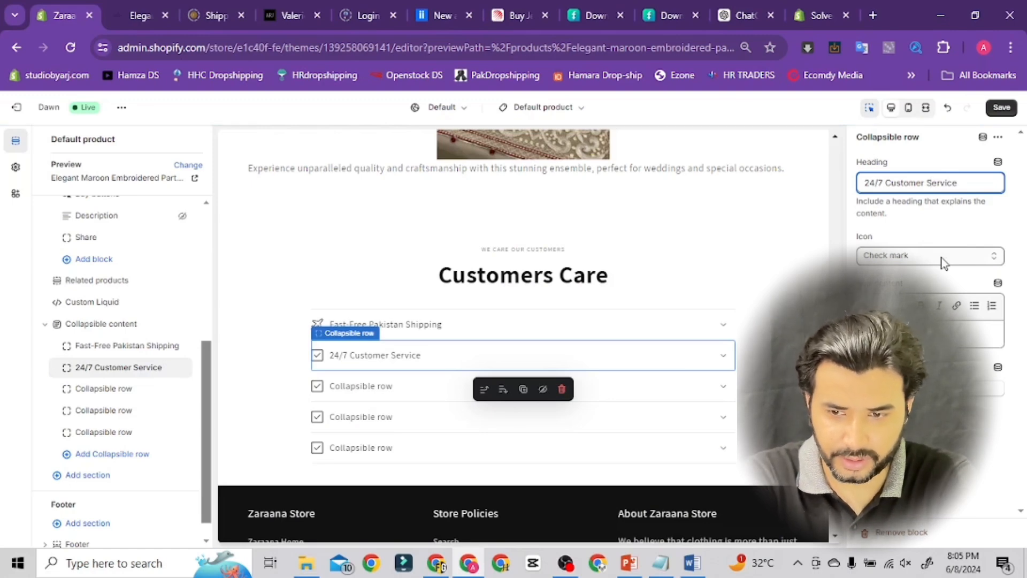
Set the second row's icon to Chat bubble, paste its description into the row content, and save the theme
left_click(993, 258)
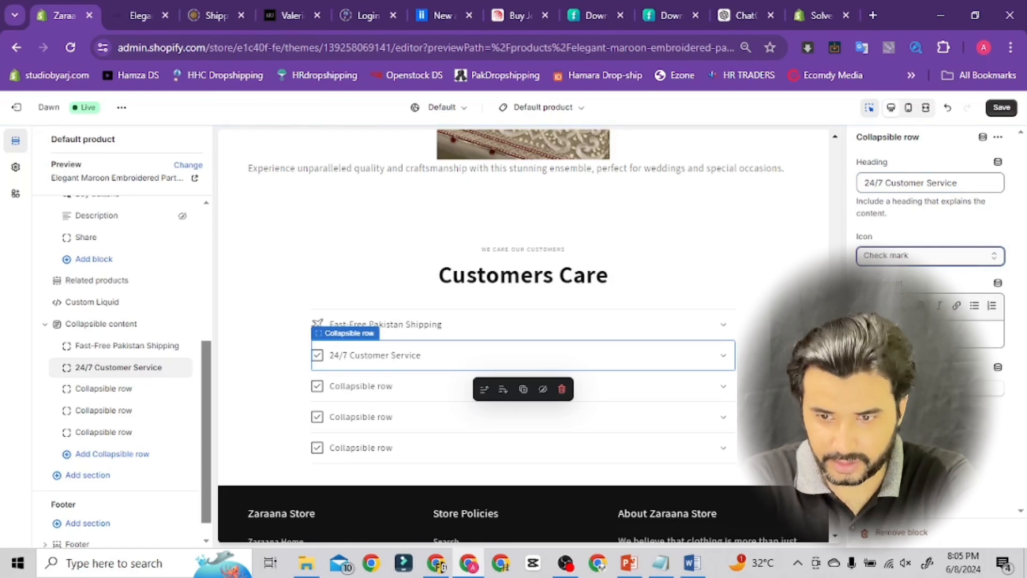
key("Up")
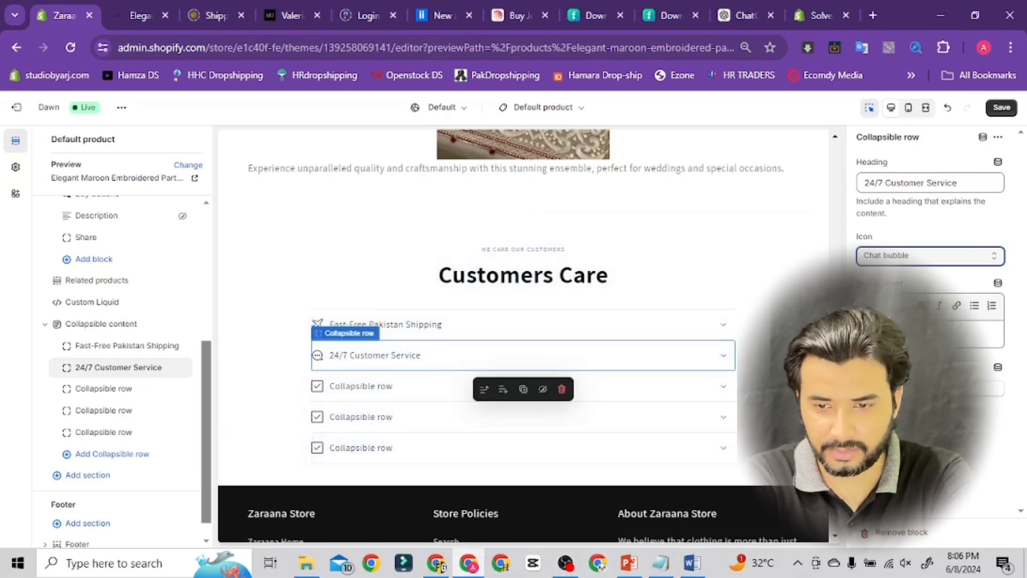
key("ctrl+v")
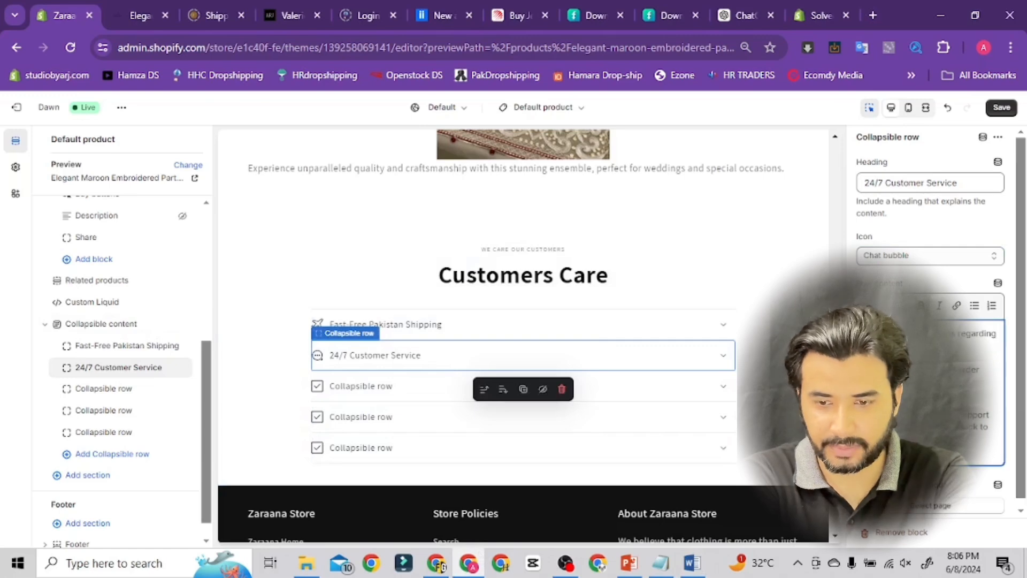
left_click(1001, 107)
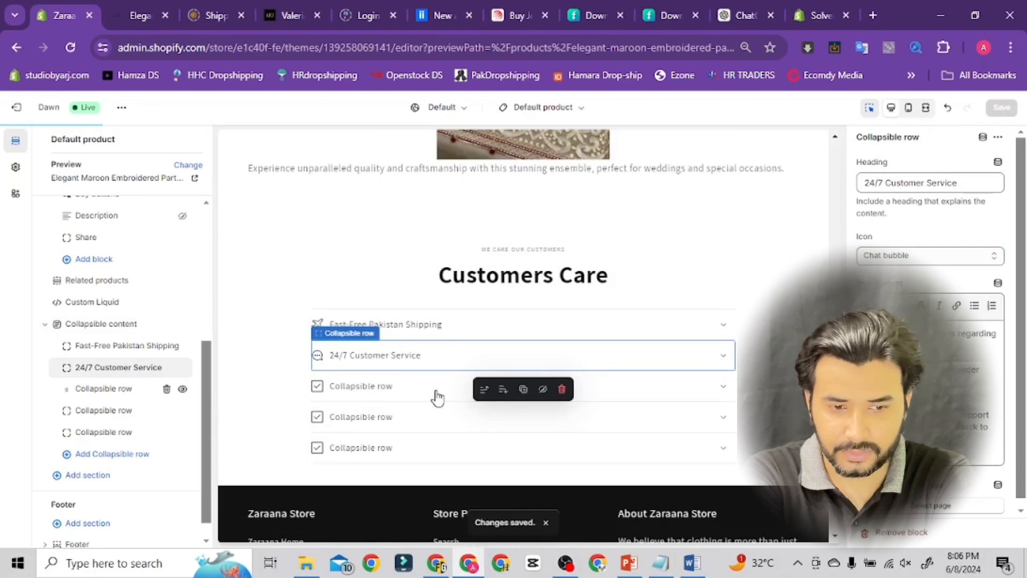
Select the third collapsible row, copy its heading from the Word document, and set it to Satisfaction Guarantee
left_click(452, 396)
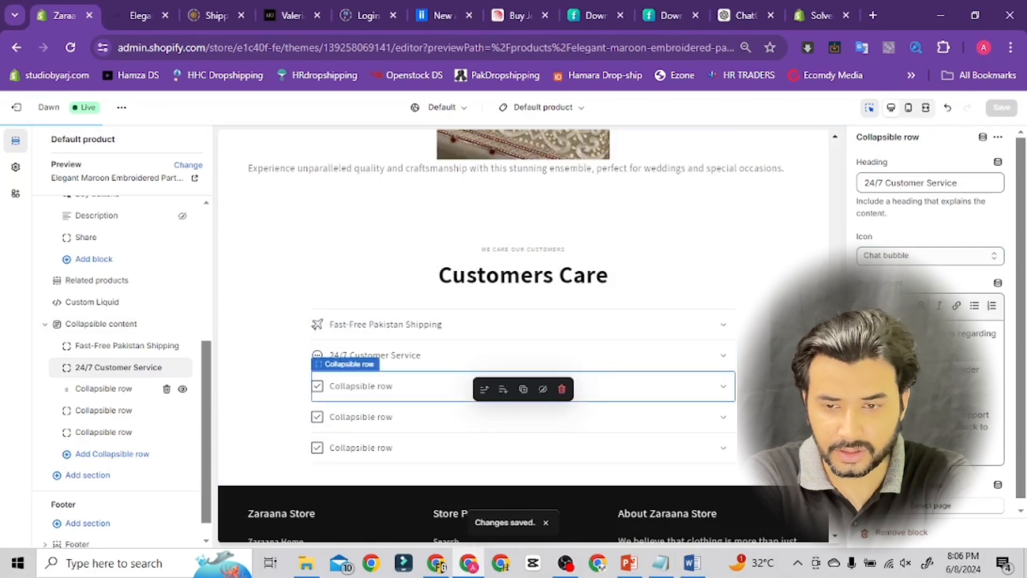
left_click(695, 567)
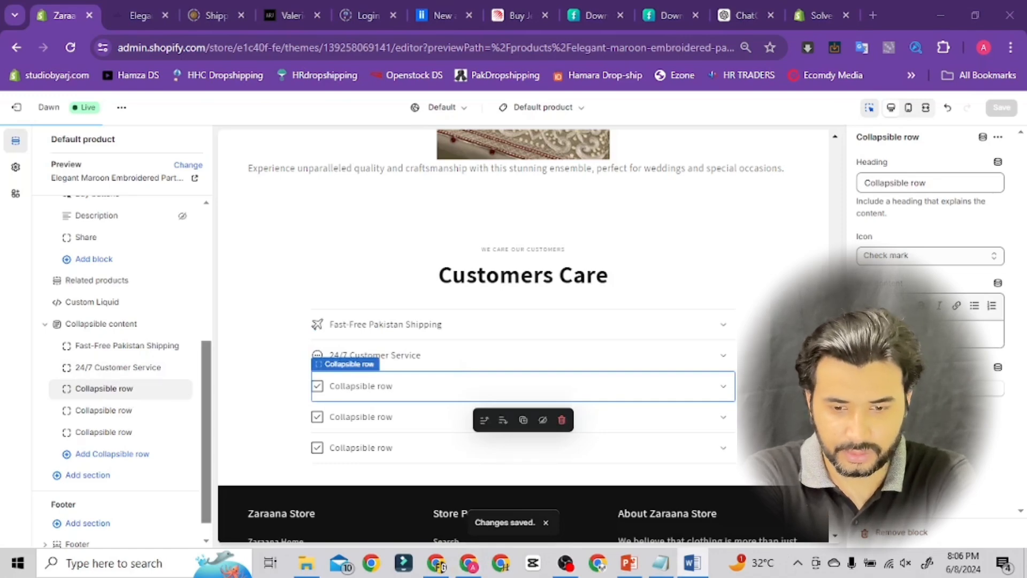
left_click(469, 566)
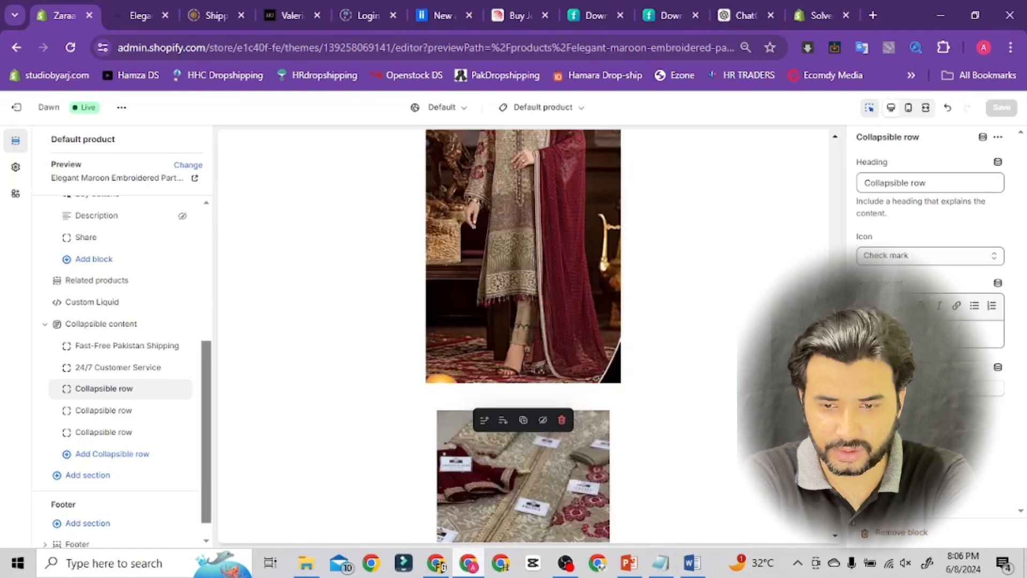
left_click(926, 183)
left_click_drag(926, 184, 810, 199)
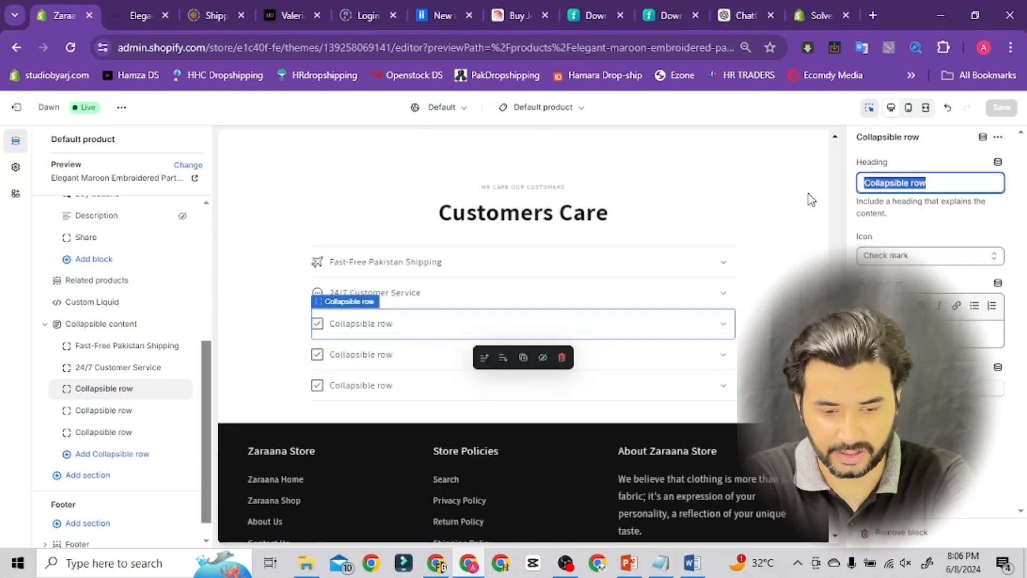
type("Satisfactionguarantee")
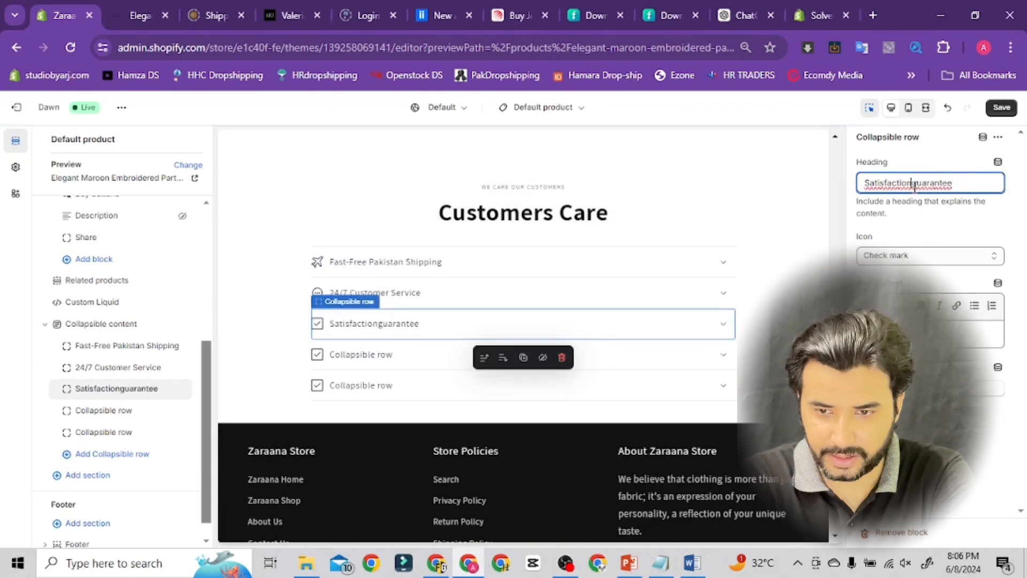
key("Delete")
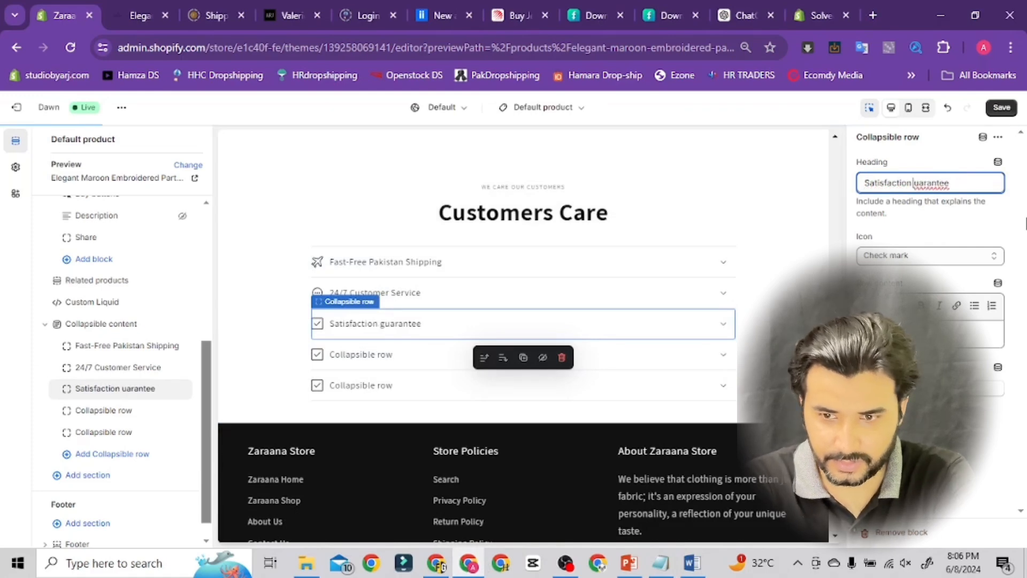
type("G")
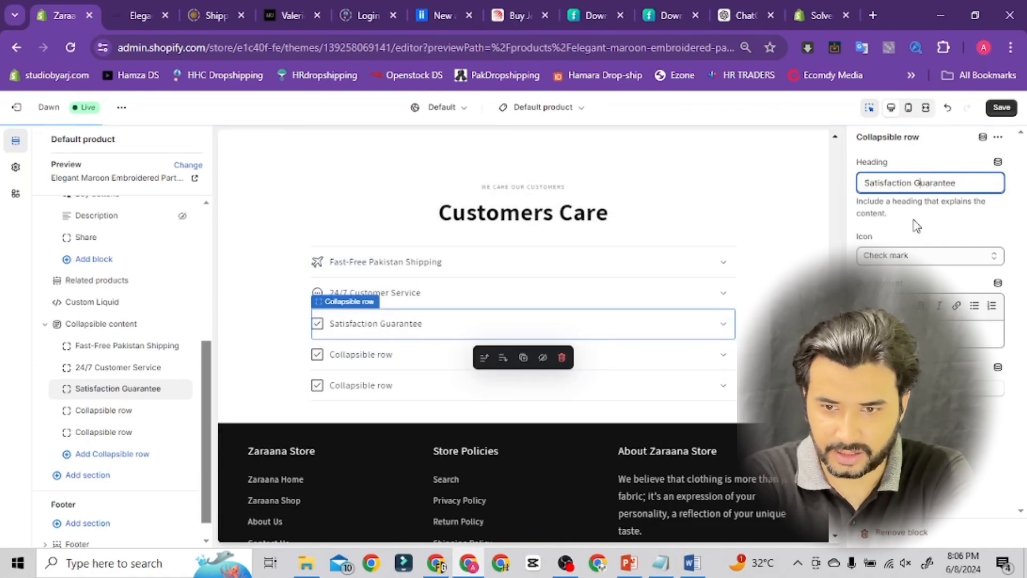
Set the third row's icon to Heart, paste its description from the Word document into the content, and save
left_click(919, 267)
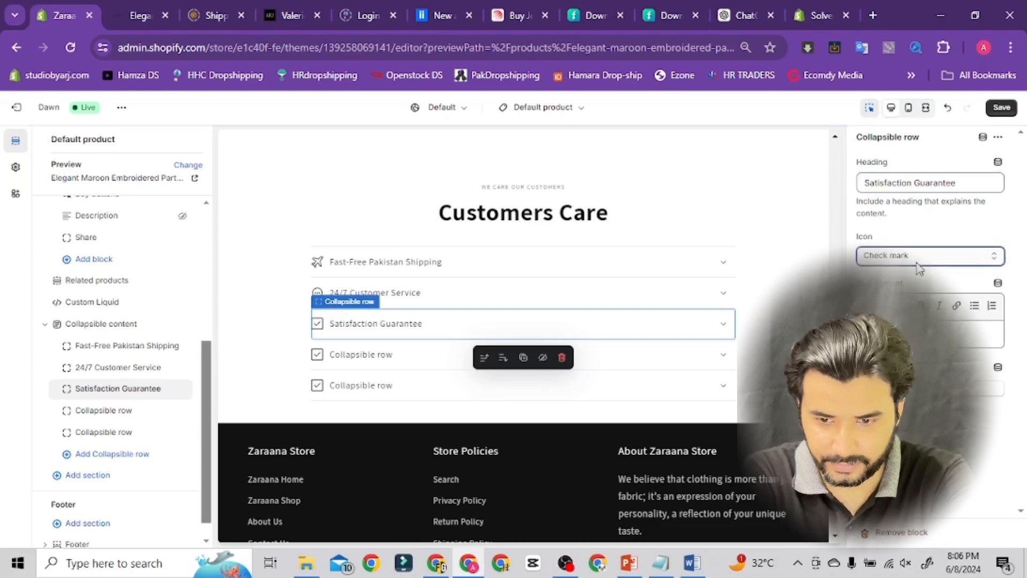
key("h")
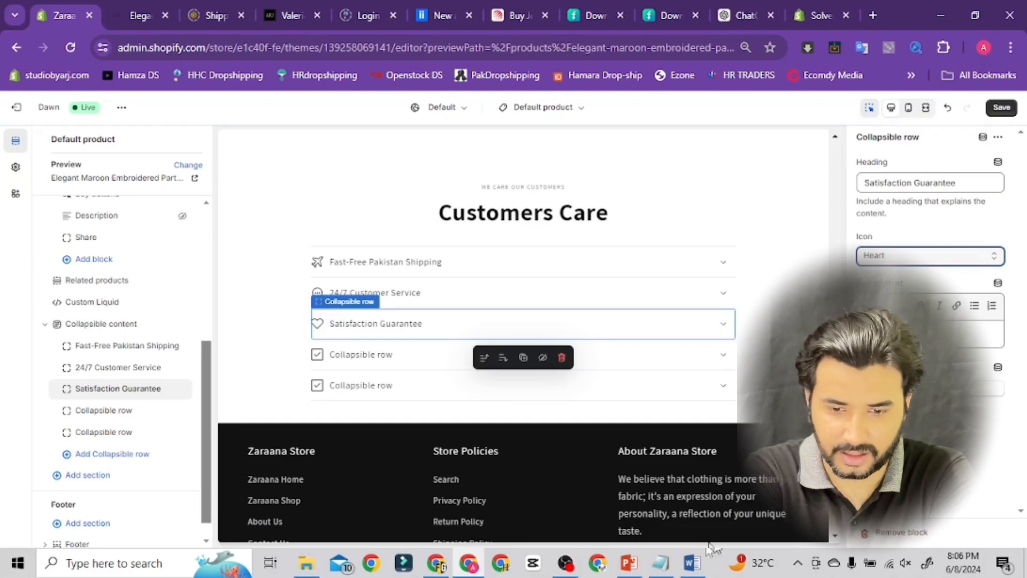
left_click(692, 562)
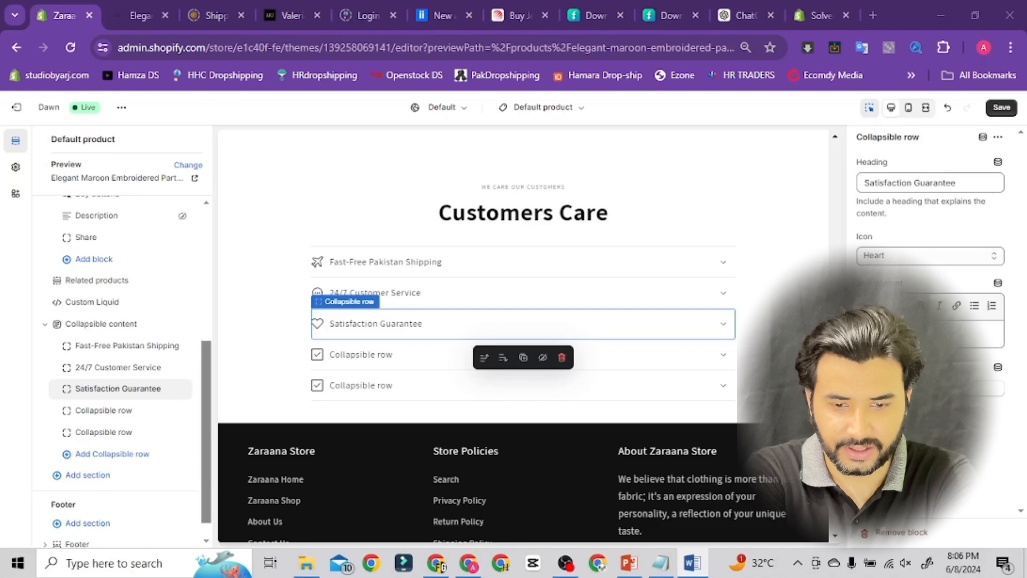
left_click(471, 564)
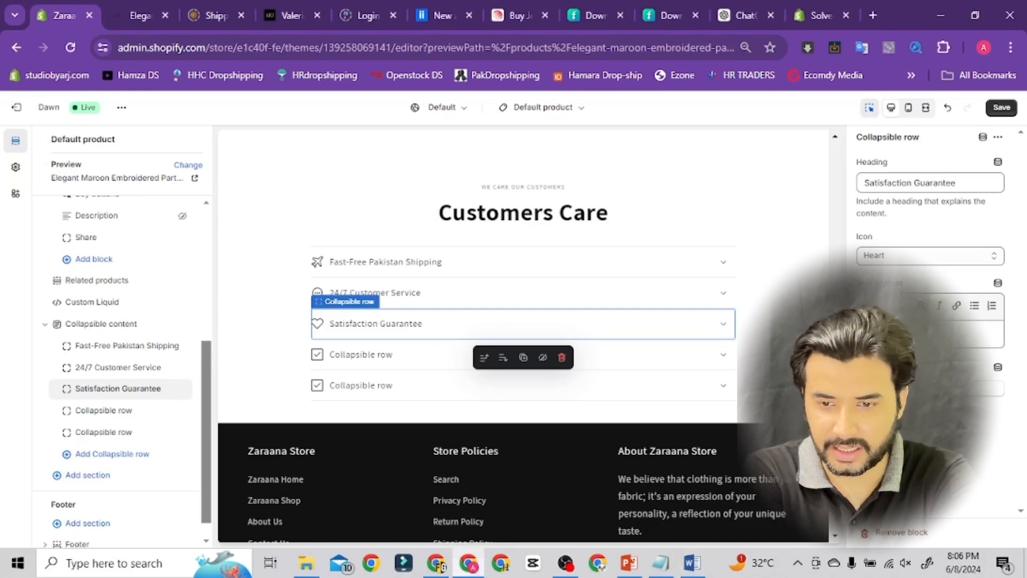
left_click(909, 334)
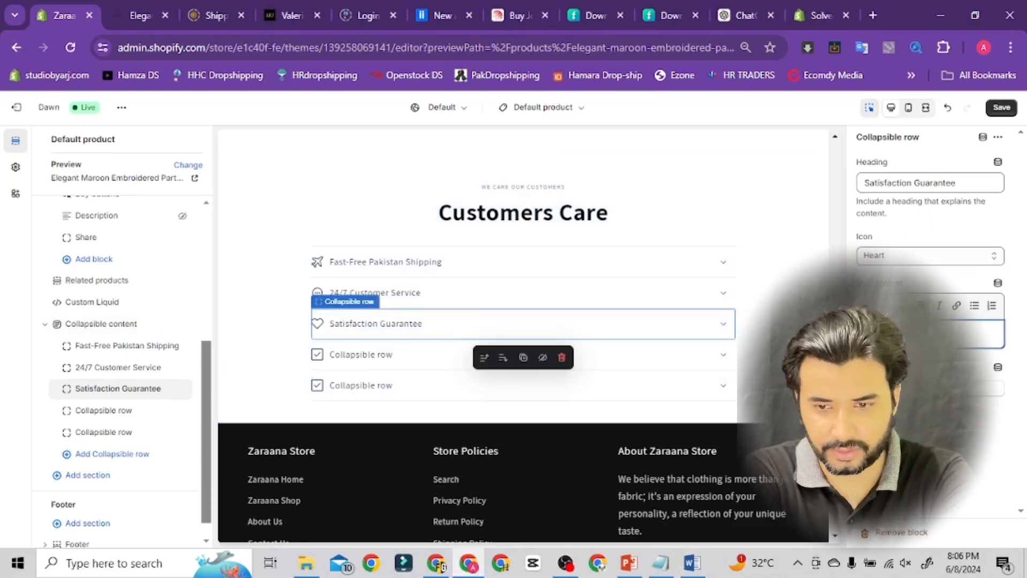
key("ctrl+v")
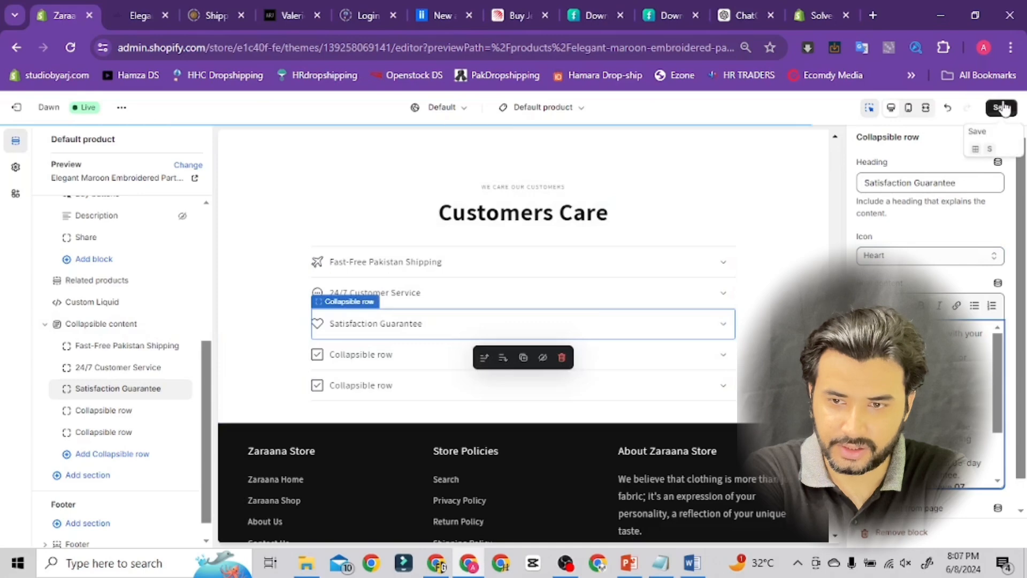
left_click(1003, 107)
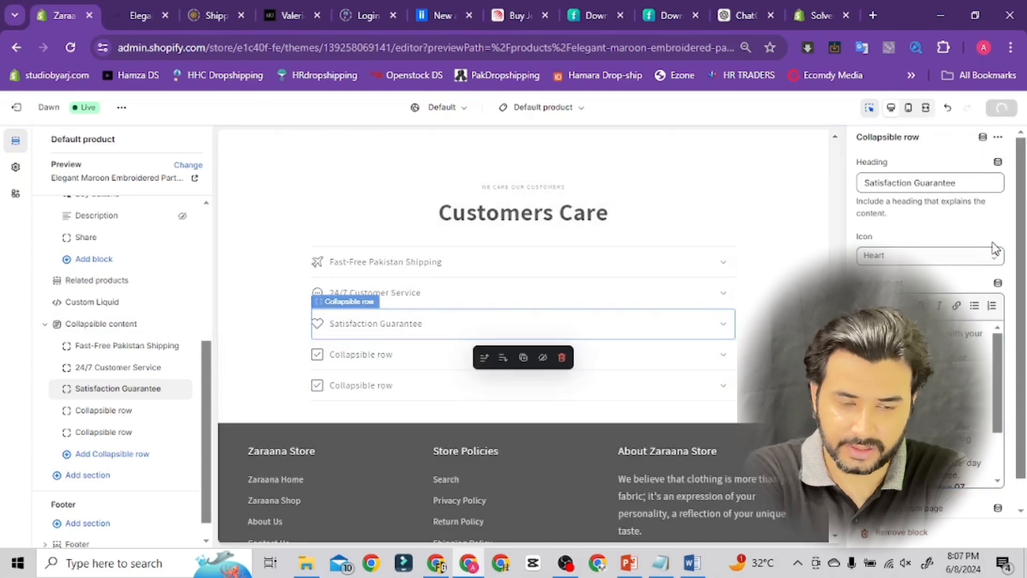
Delete the two empty collapsible rows and move the Related products section below Collapsible content
mouse_move(161, 412)
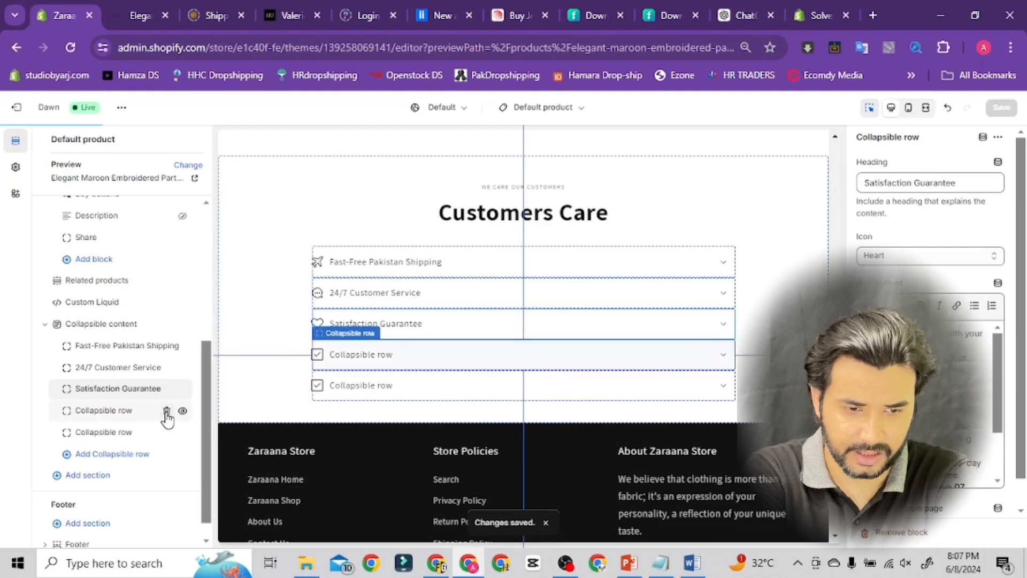
left_click(166, 412)
left_click(167, 412)
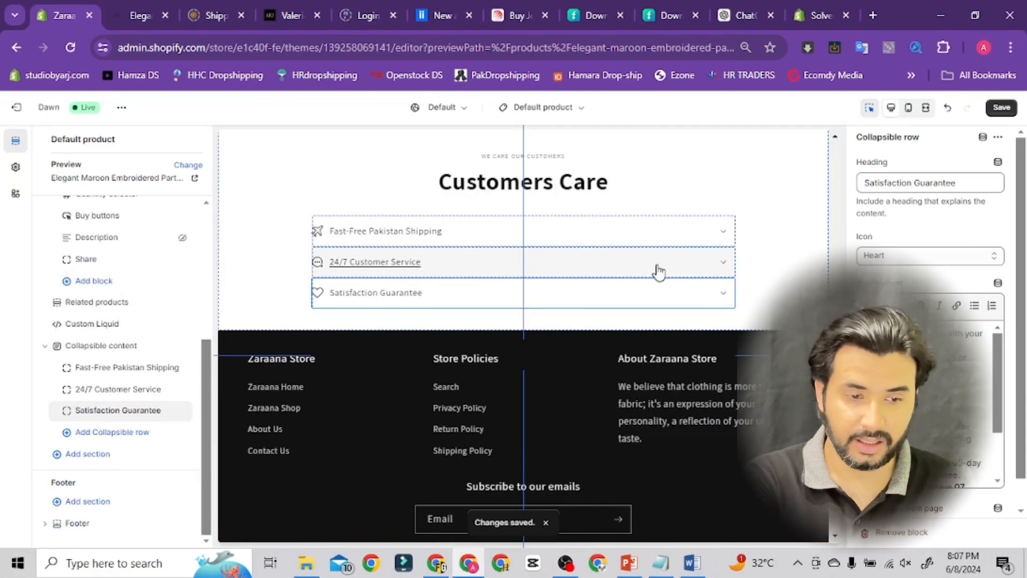
left_click(45, 346)
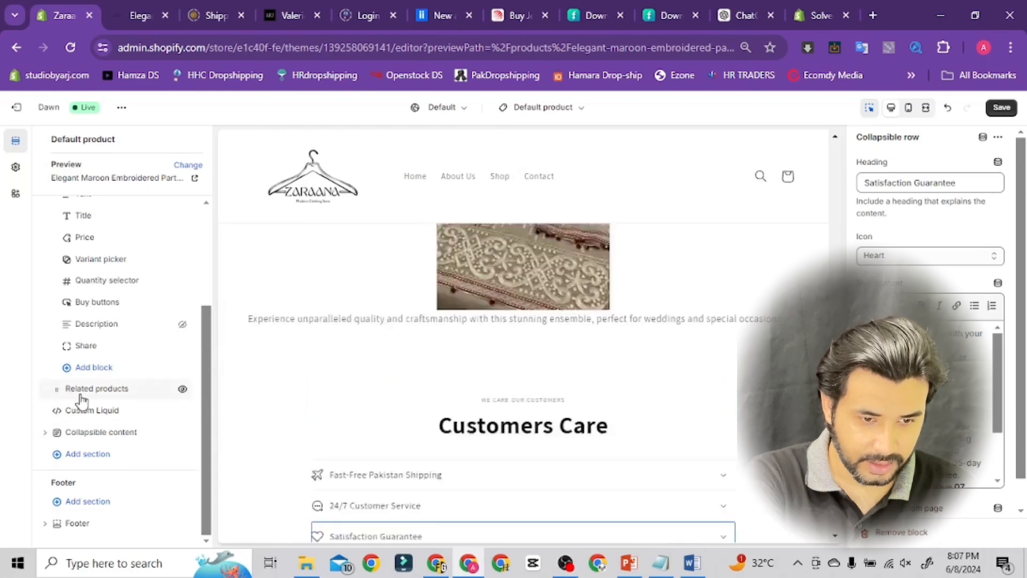
left_click_drag(57, 398, 56, 431)
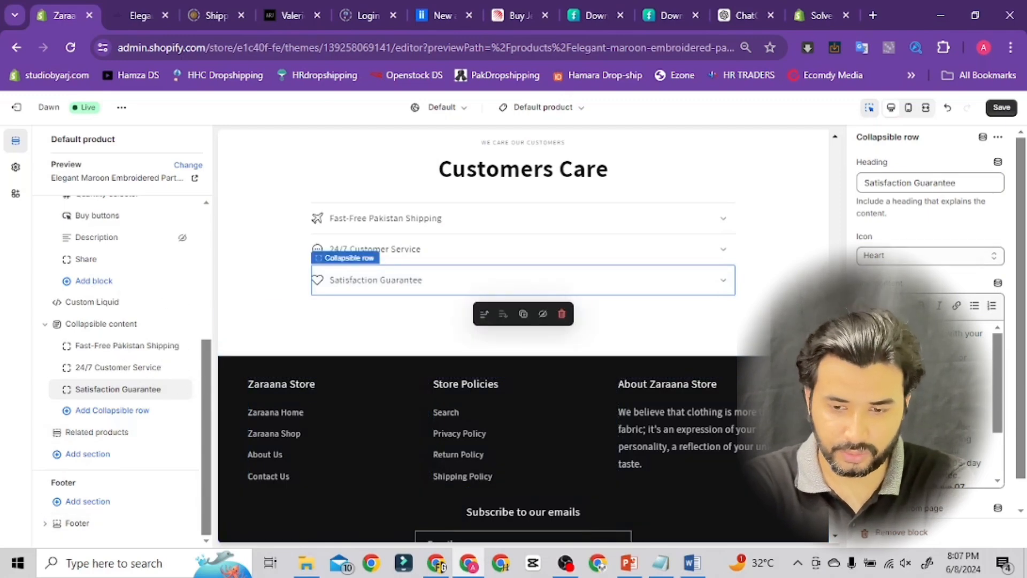
Add a Text block to Product information containing the copied text 'Limited stock! 🔥21 people are viewing this and 11 recently purchased it.'
left_click_drag(836, 433, 837, 196)
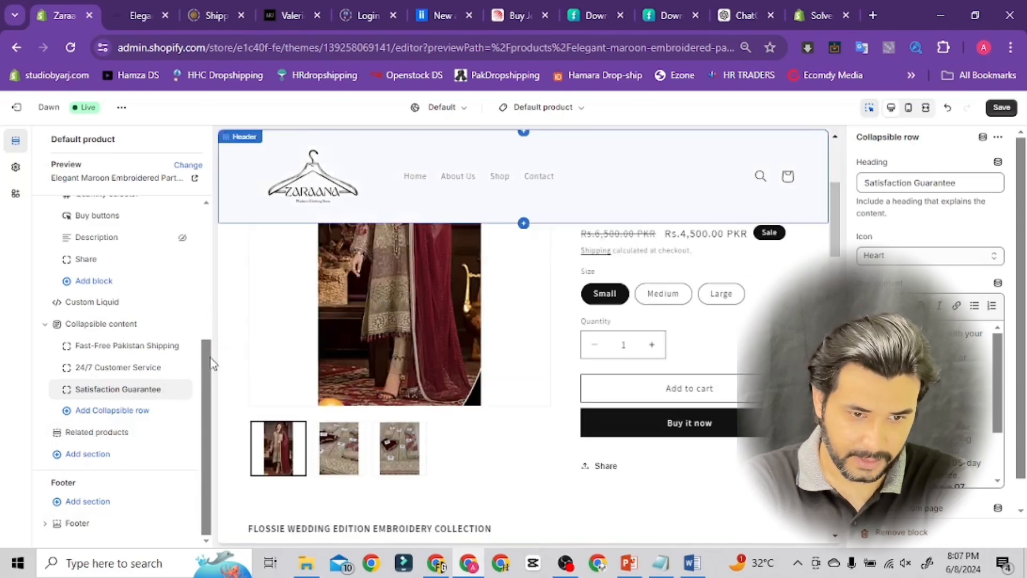
left_click_drag(208, 381, 205, 275)
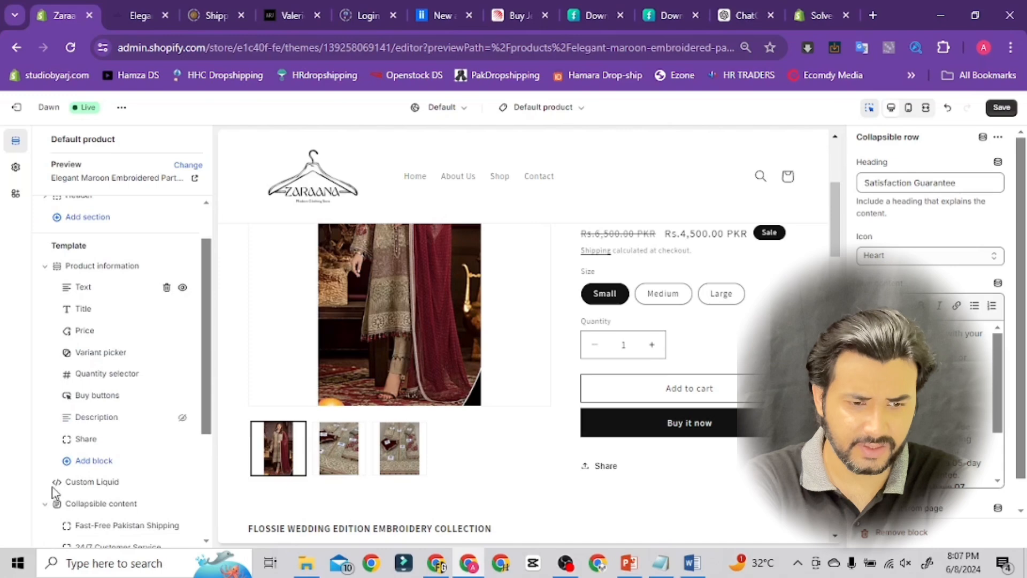
left_click(94, 464)
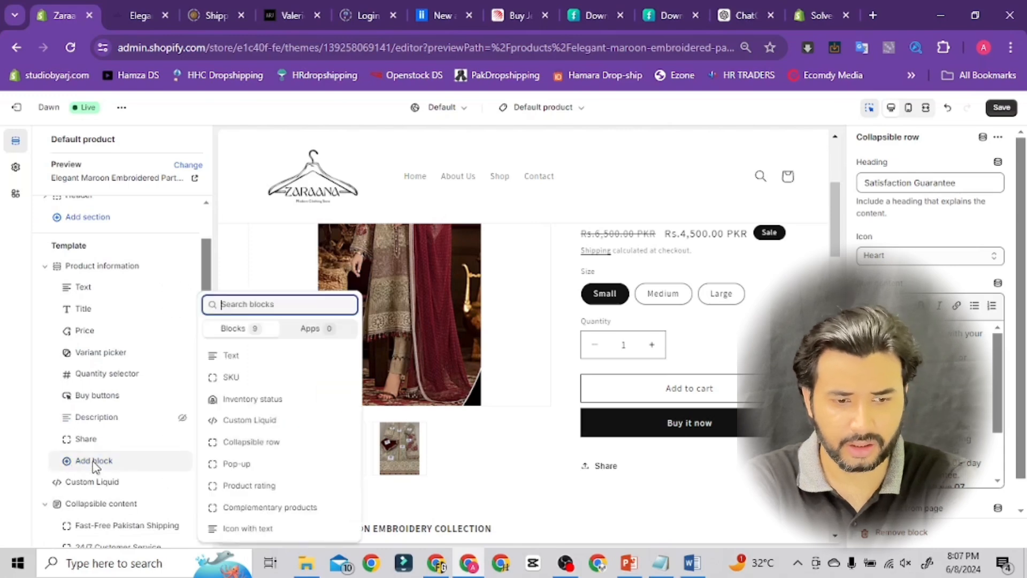
left_click(235, 364)
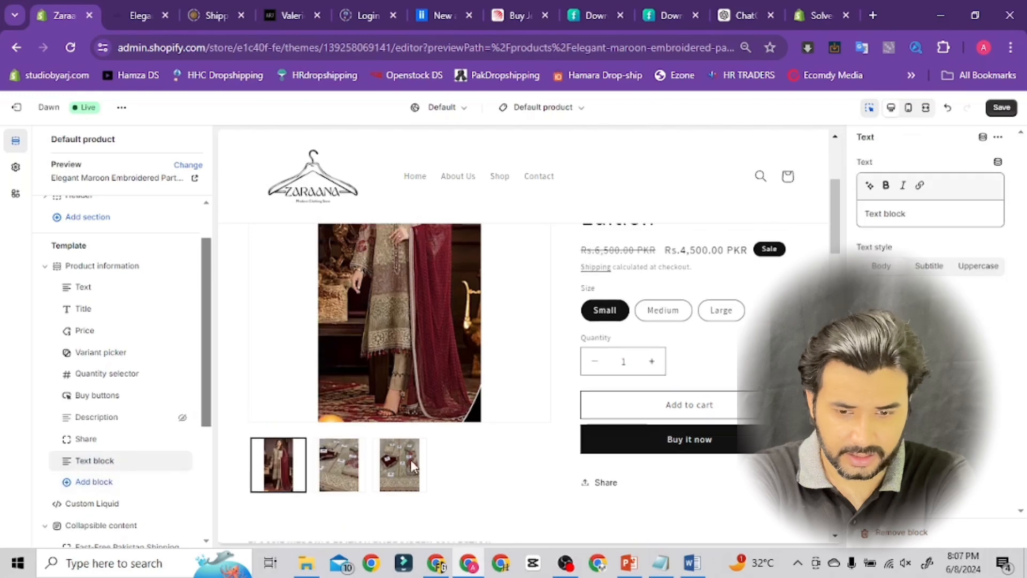
left_click(694, 567)
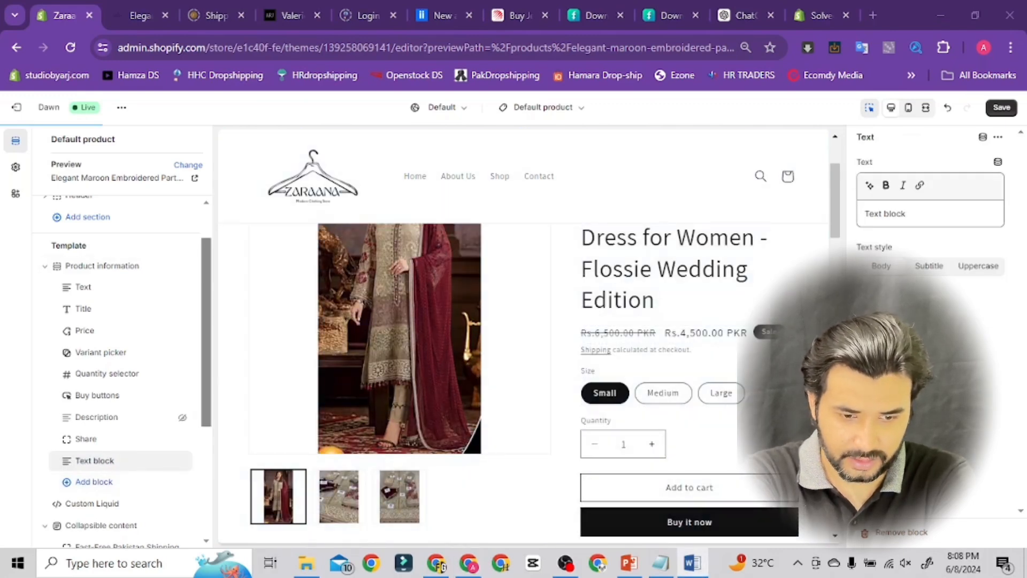
left_click(471, 566)
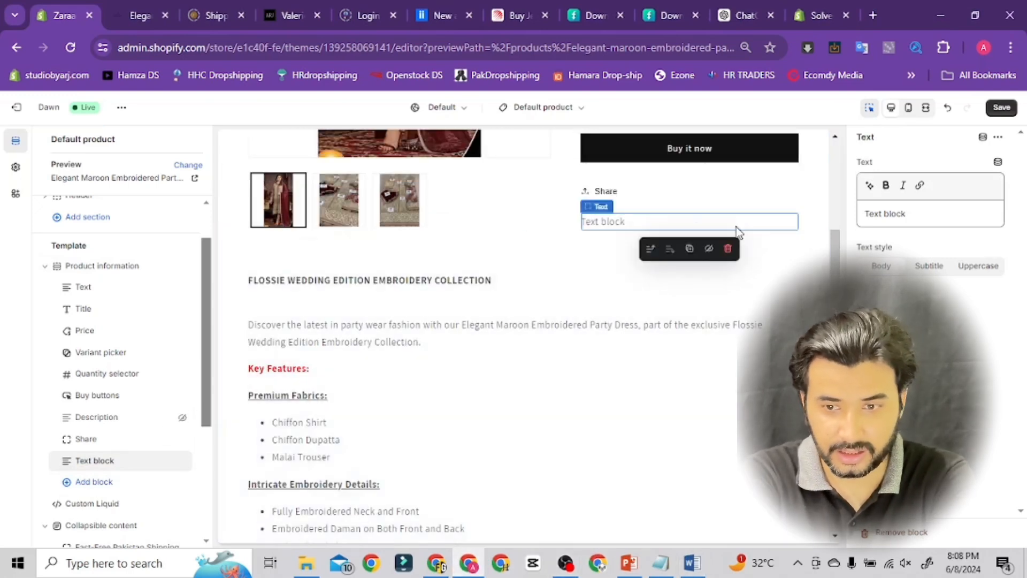
left_click(919, 214)
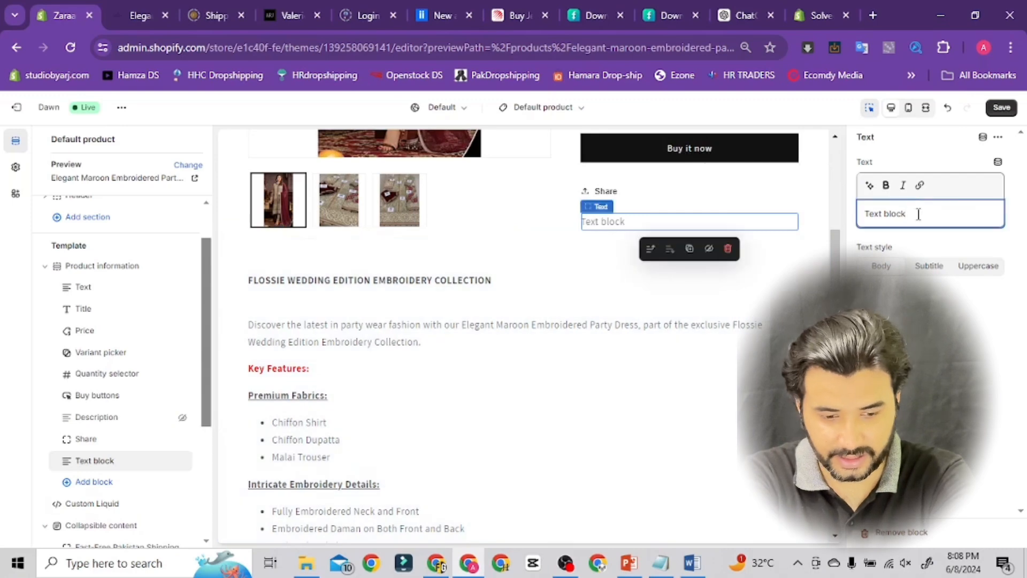
key("ctrl+a")
type("Limited stock! 🔥21 people are viewing this and 11 recently purchased it.")
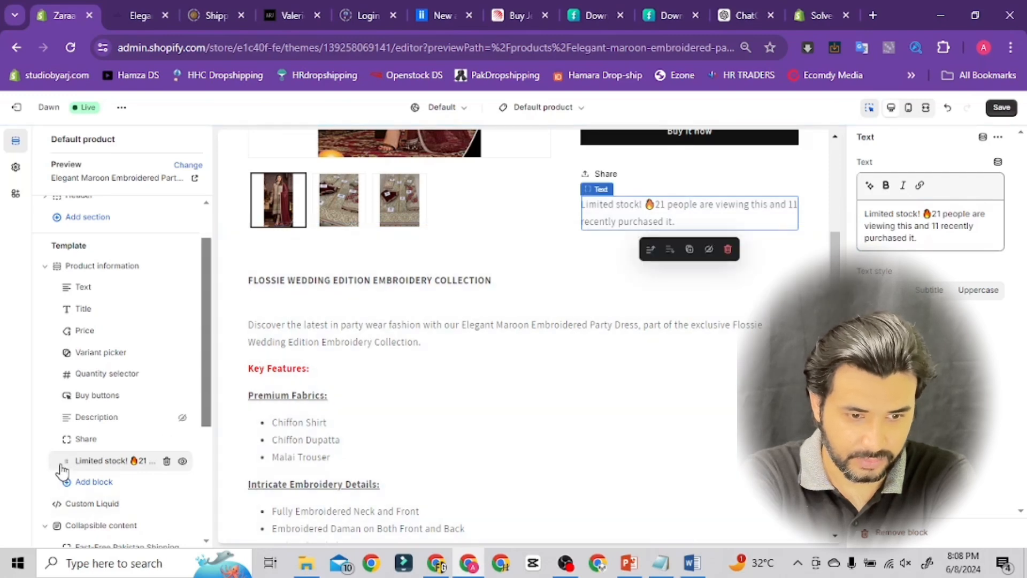
Move the limited-stock text block up to sit between Quantity selector and Buy buttons
left_click_drag(65, 461, 51, 393)
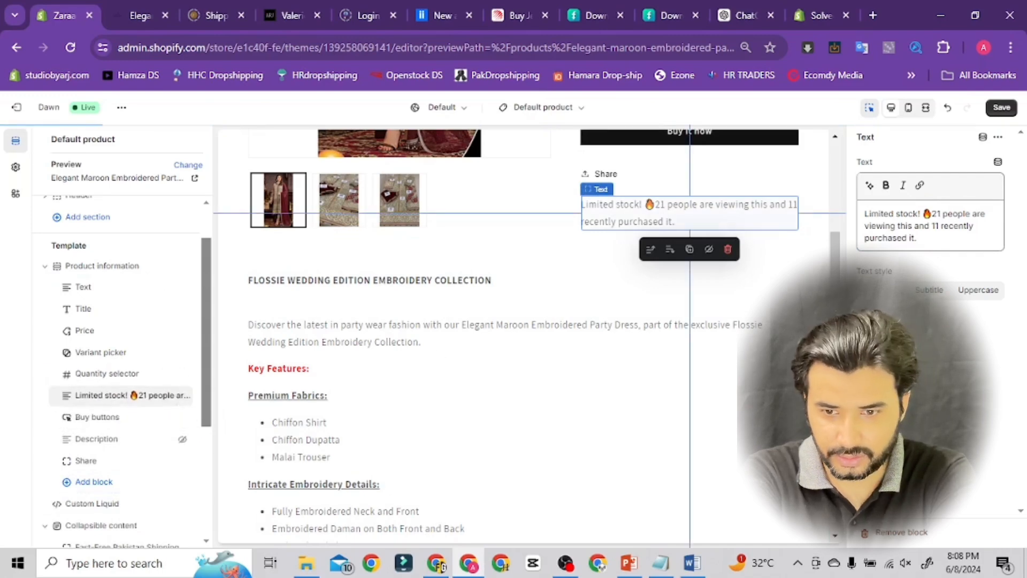
left_click_drag(833, 267, 833, 245)
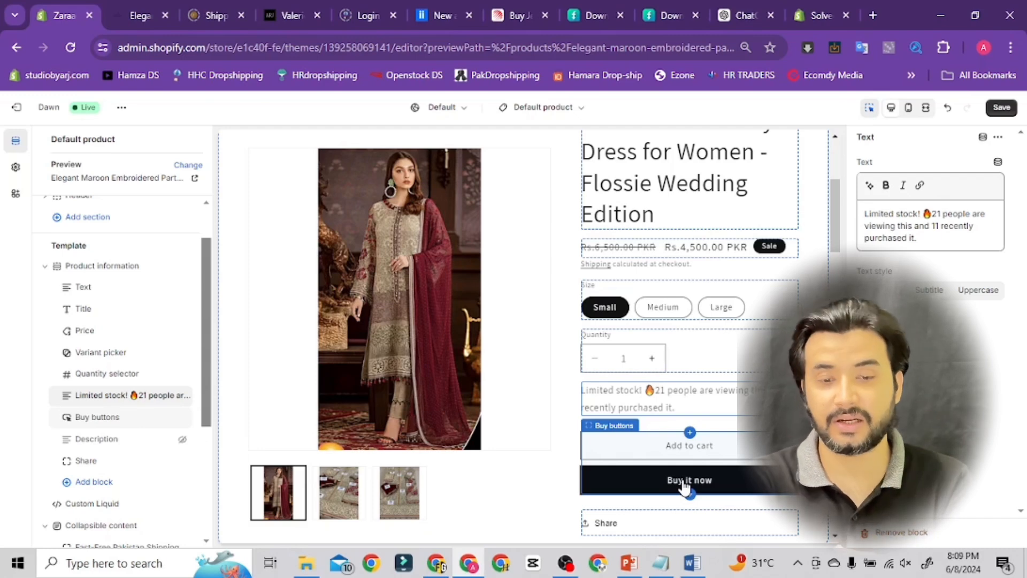
Save the product template and switch the theme editor to the Default collection template
left_click(1001, 108)
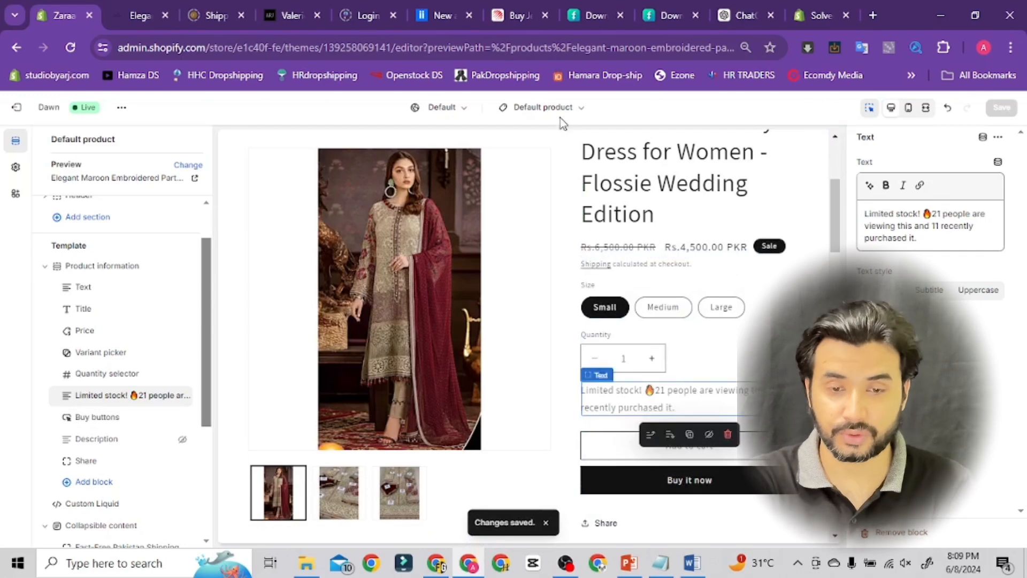
left_click(546, 107)
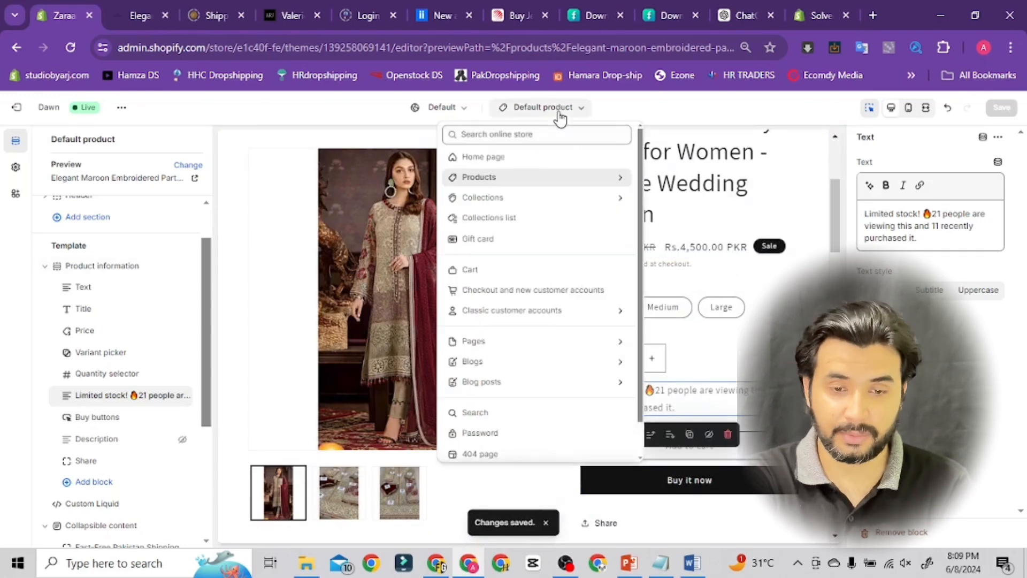
left_click(517, 203)
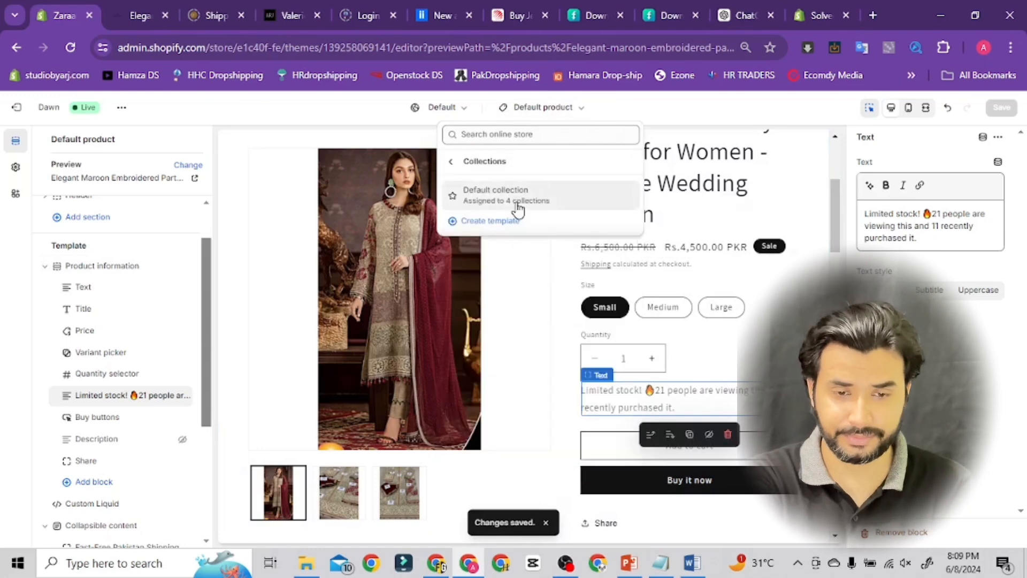
left_click(517, 204)
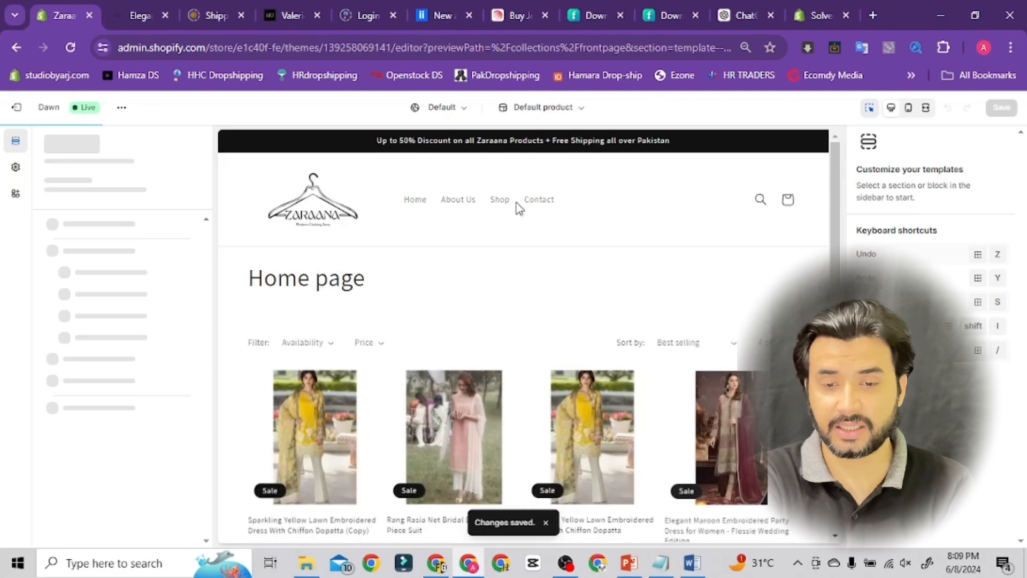
left_click_drag(833, 191, 847, 170)
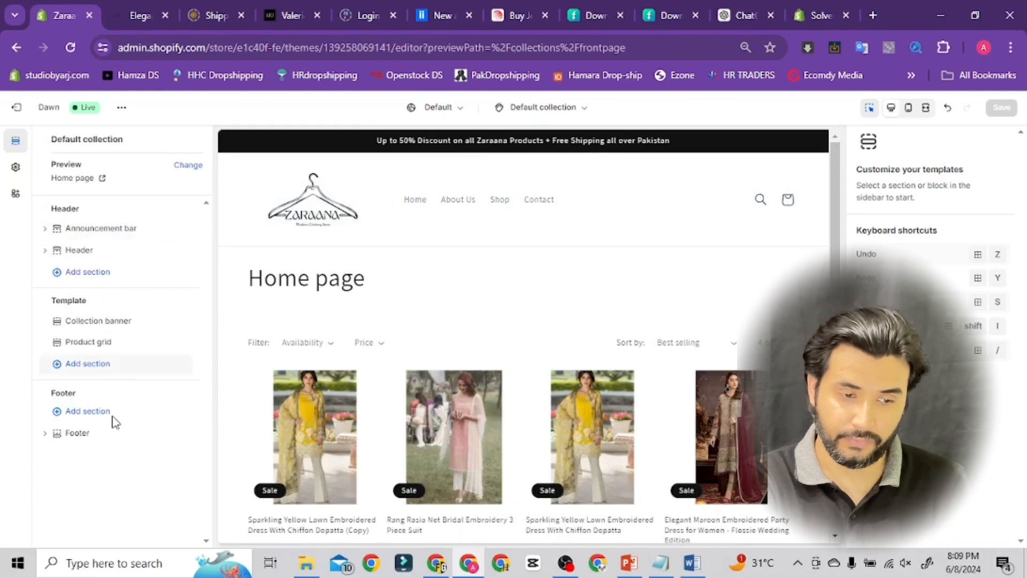
Open the Product grid section and set the product card image ratio to Portrait
left_click(88, 324)
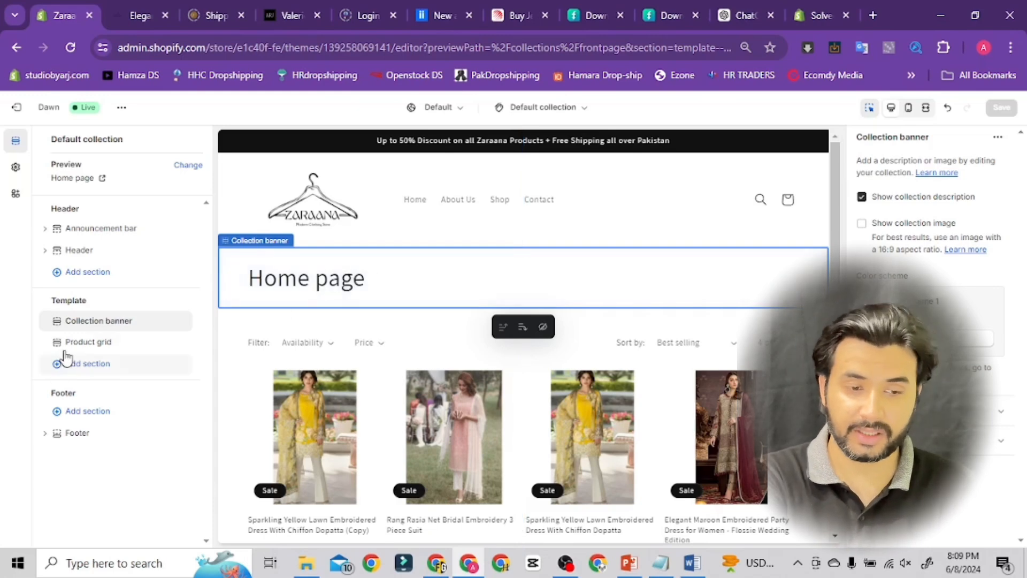
left_click(83, 353)
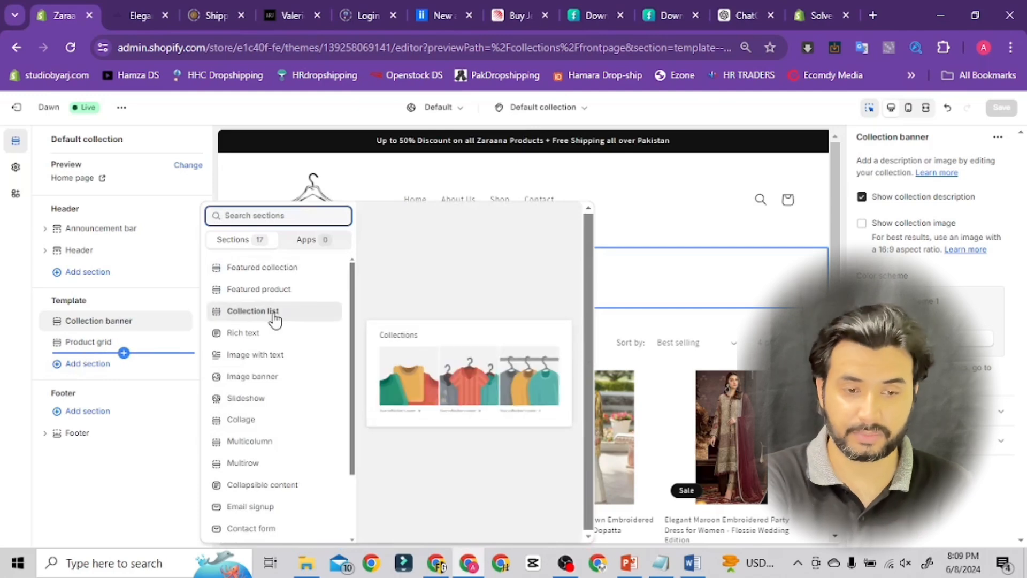
left_click(95, 350)
left_click(96, 346)
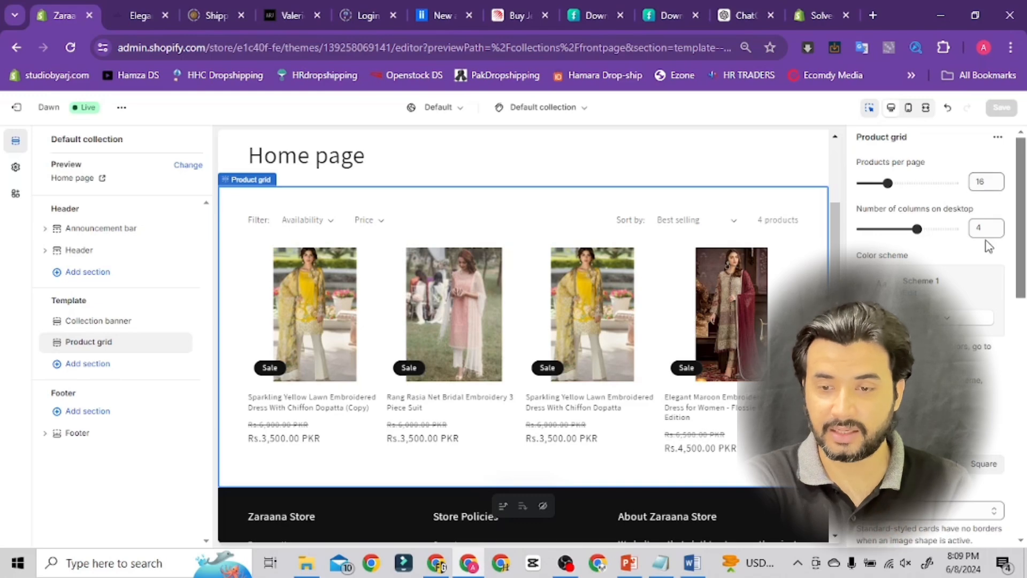
left_click_drag(1019, 190, 1023, 253)
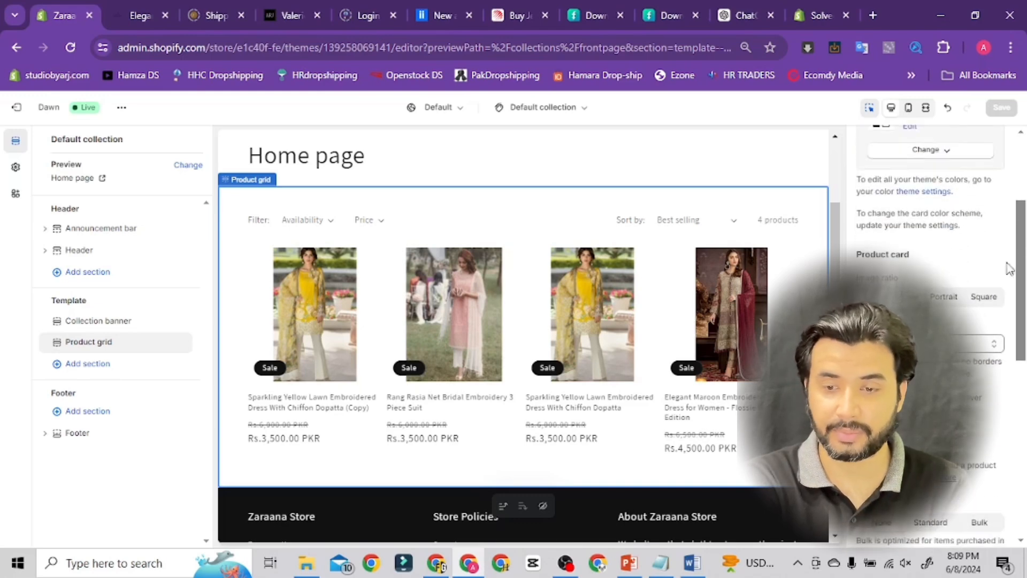
left_click(953, 300)
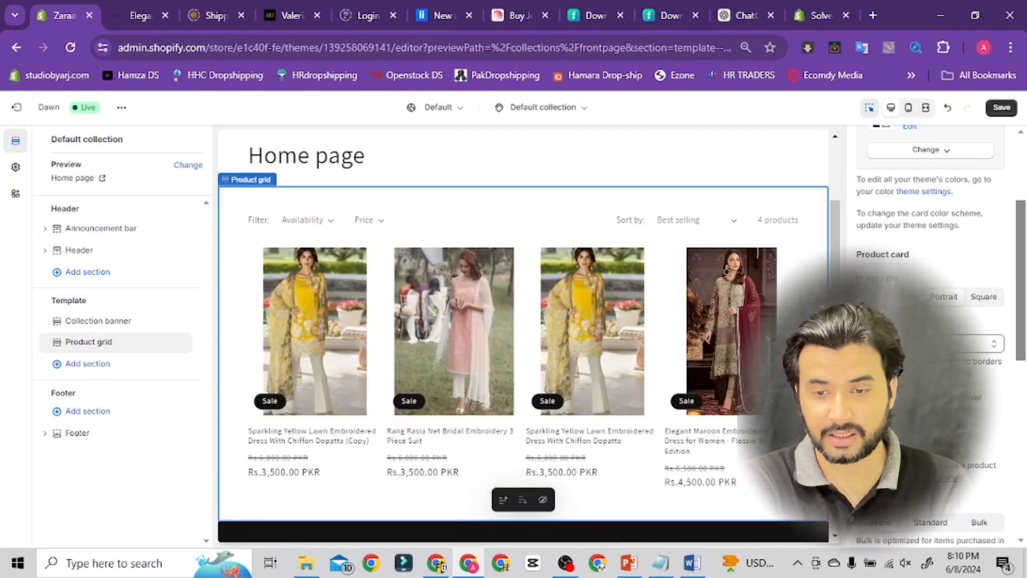
left_click(893, 297)
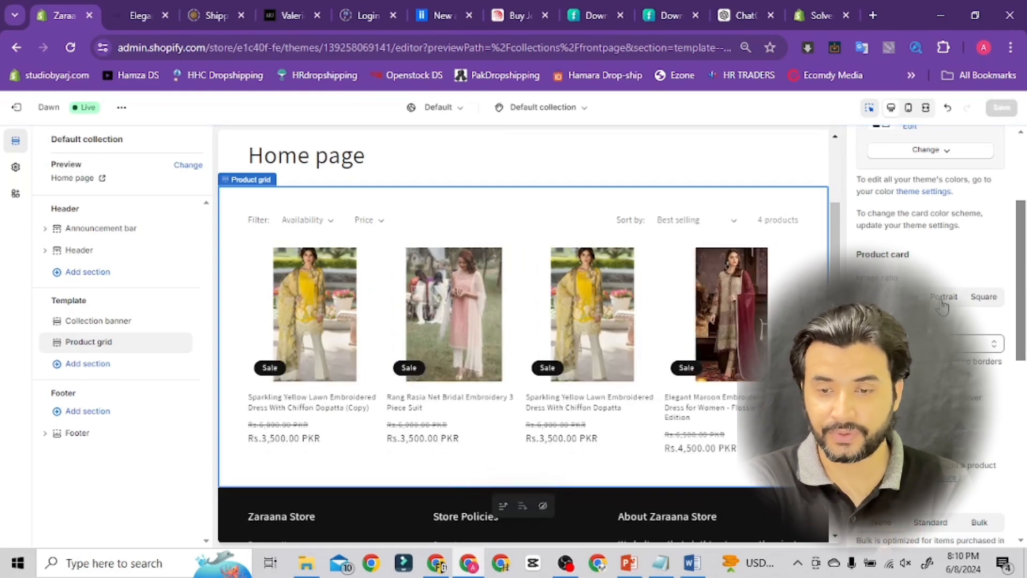
left_click(983, 298)
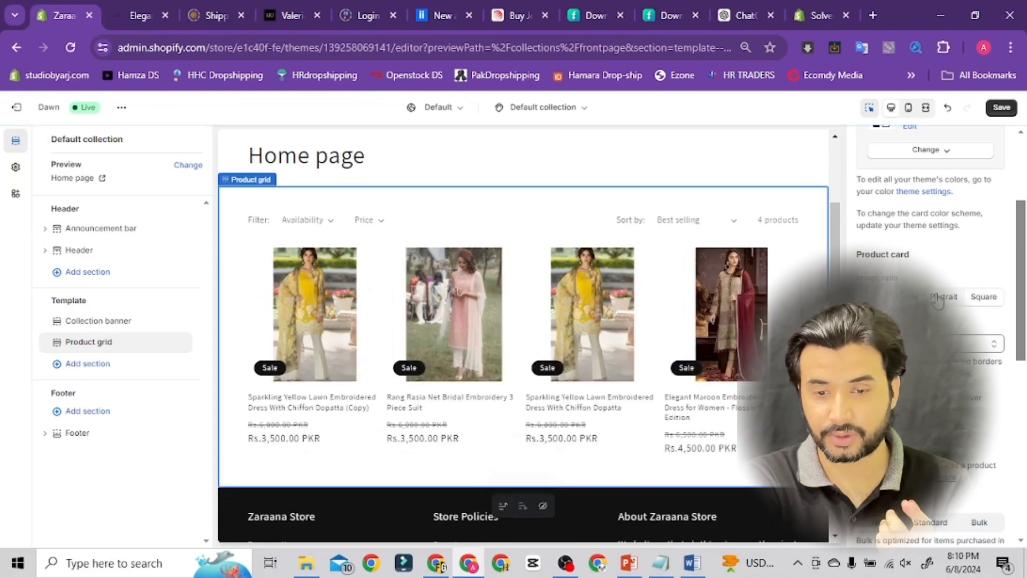
left_click(939, 299)
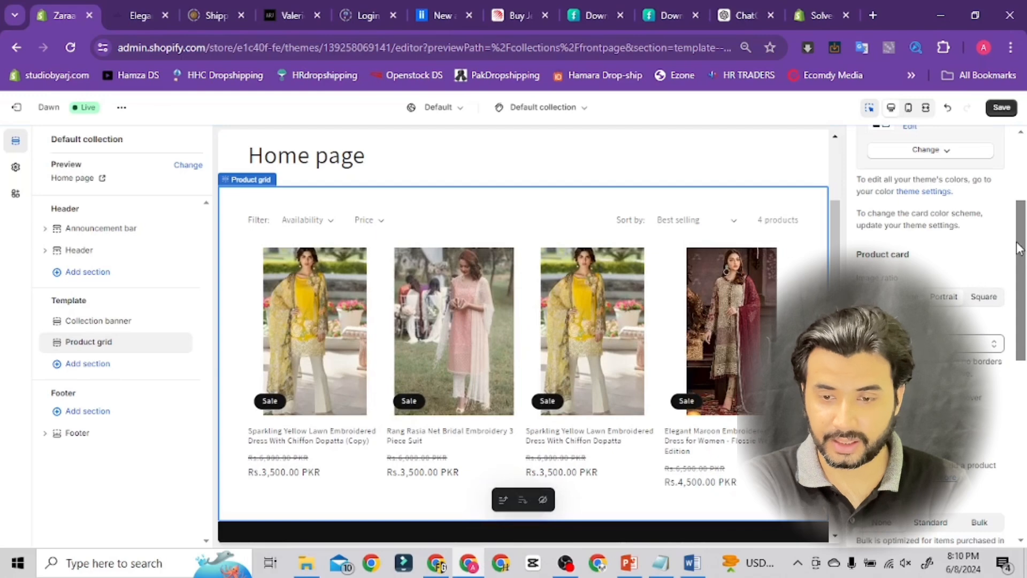
Enable Show vendor on product cards, then switch Show product rating on and back off
left_click_drag(1019, 254, 1018, 294)
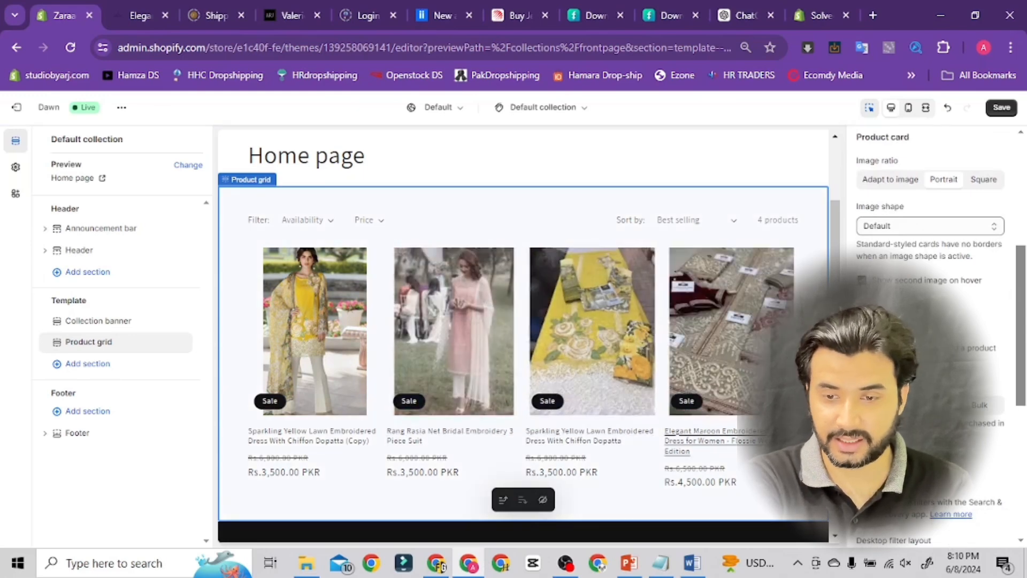
left_click(861, 302)
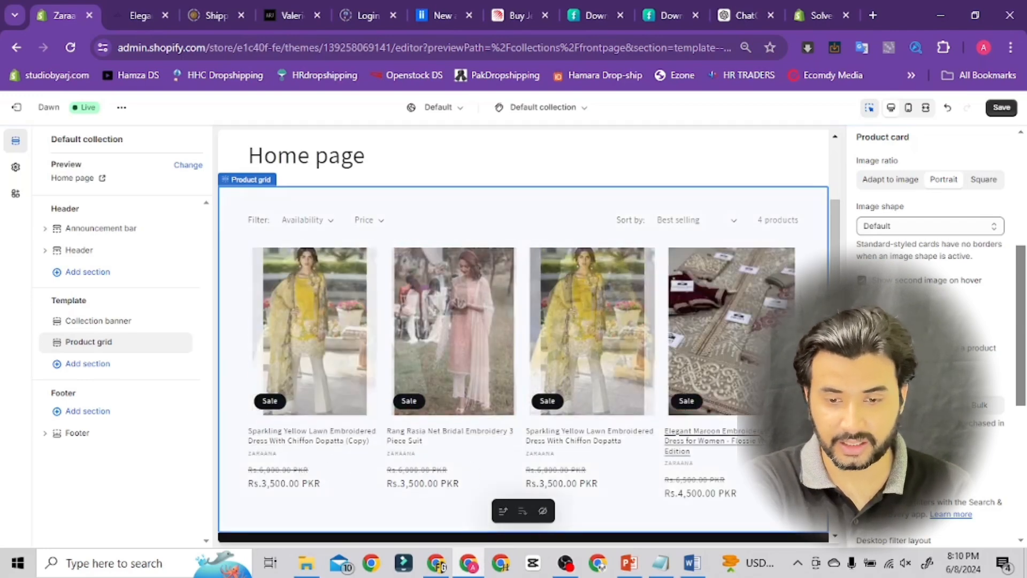
scroll(1022, 278, "down", 2)
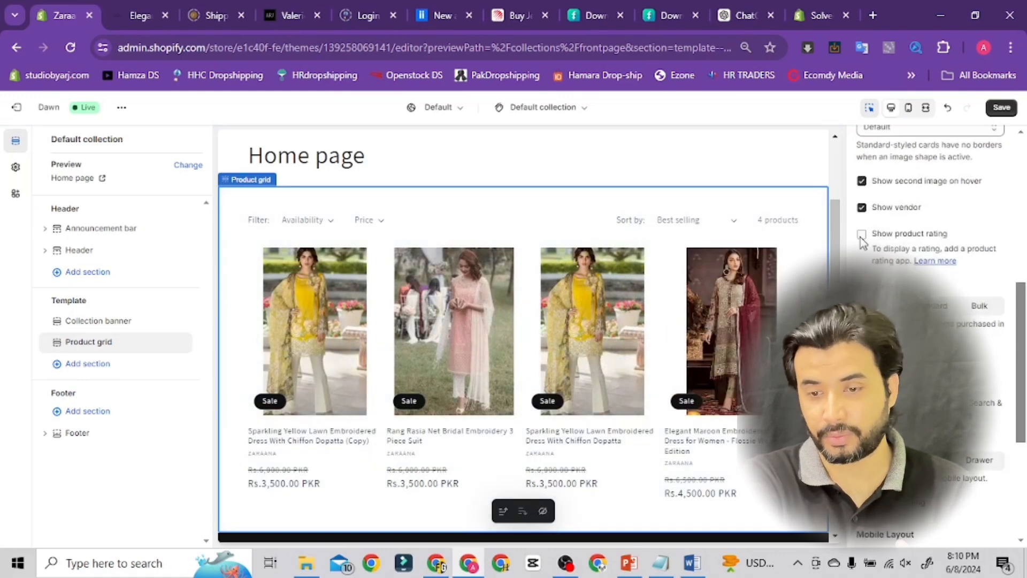
left_click(862, 235)
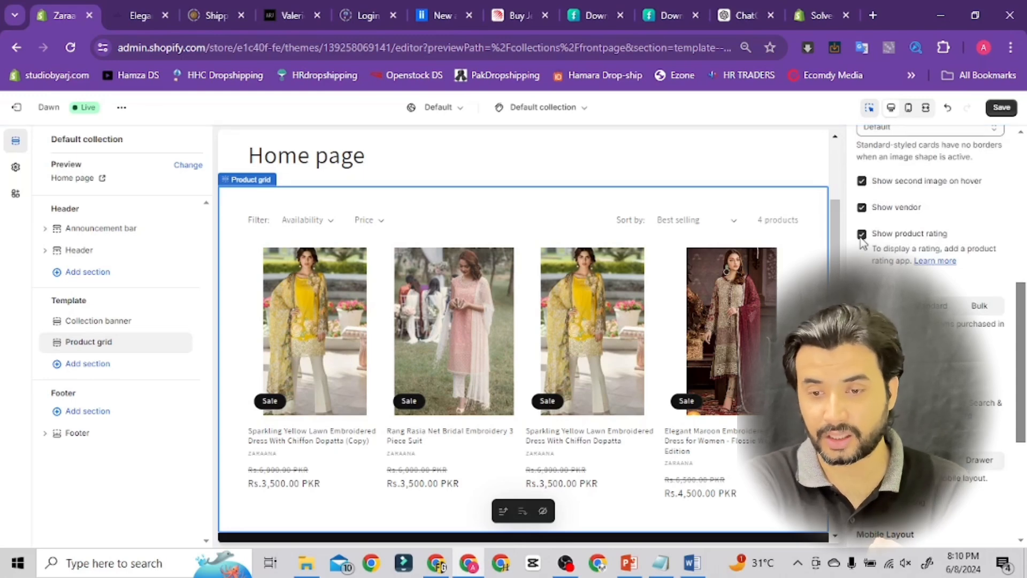
left_click(862, 234)
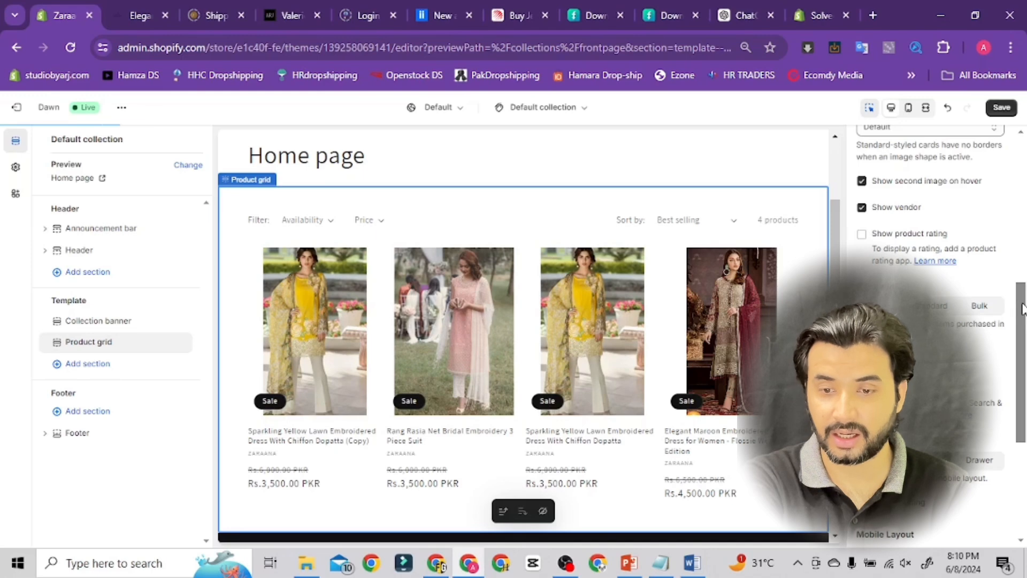
Review the quick add and filtering options and set quick add to Standard
left_click_drag(1022, 309, 1022, 353)
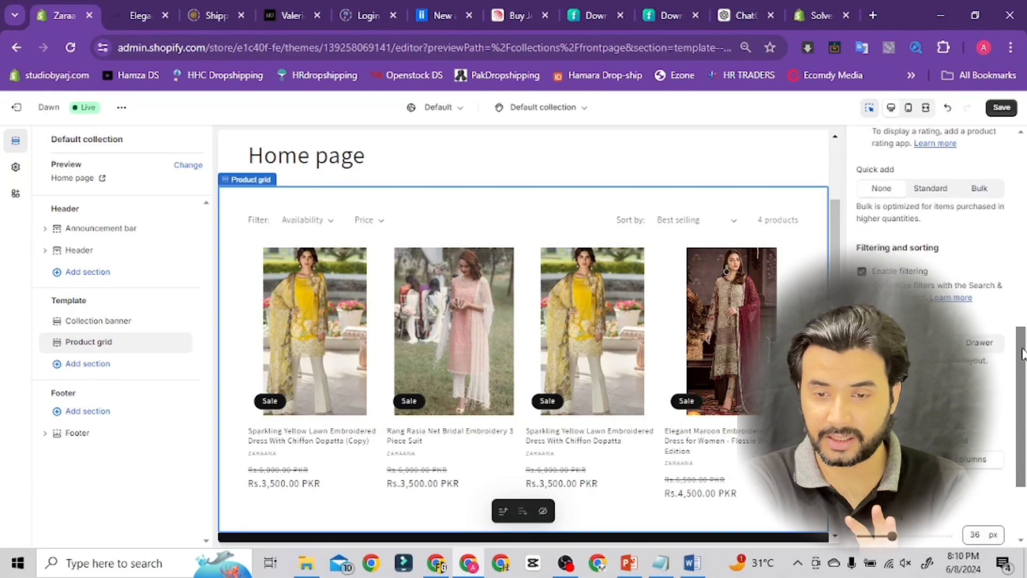
left_click_drag(1022, 353, 1022, 359)
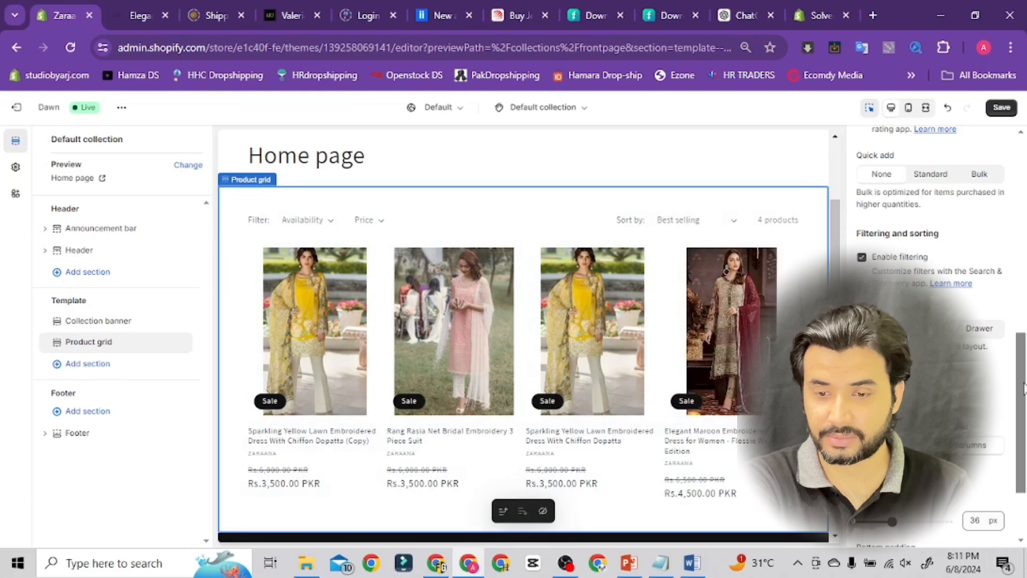
left_click_drag(1024, 373, 1024, 414)
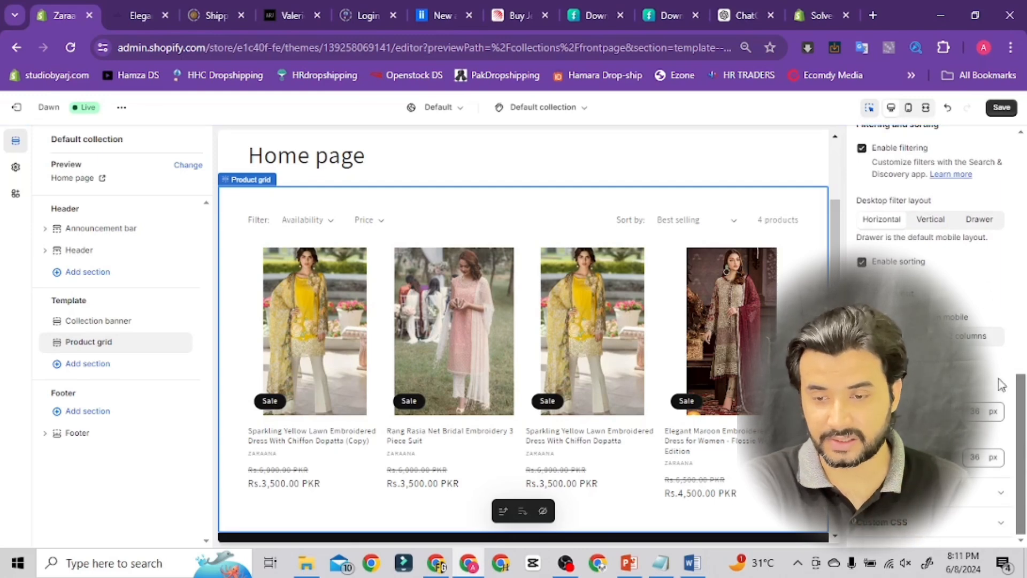
left_click_drag(1022, 413, 1020, 302)
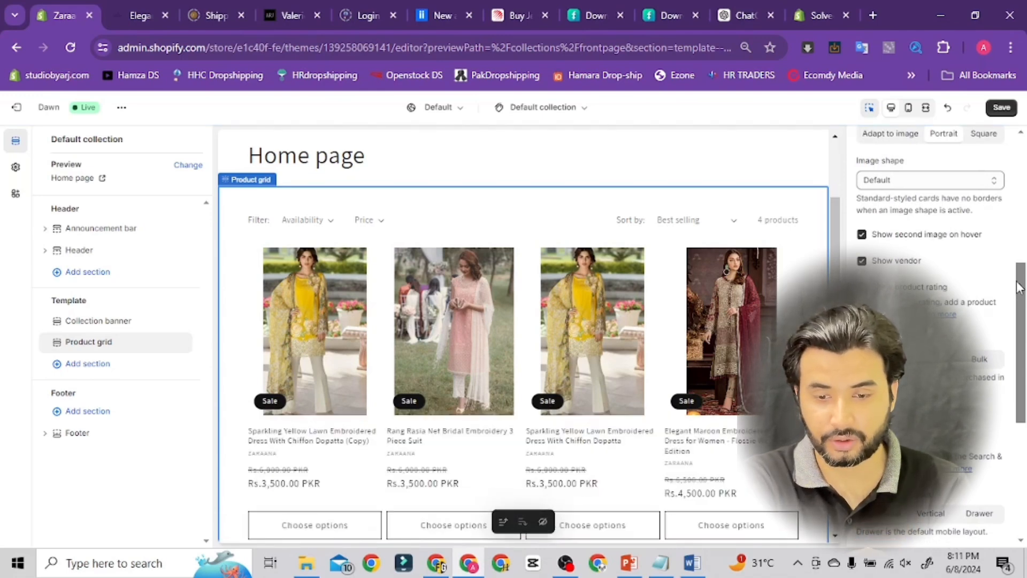
left_click_drag(1019, 287, 1018, 316)
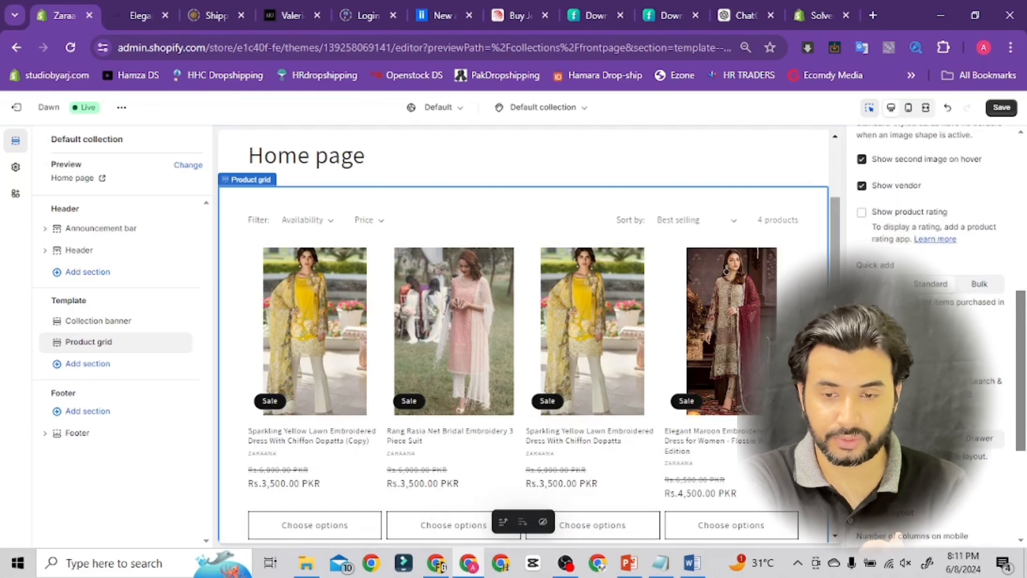
left_click_drag(835, 305, 835, 354)
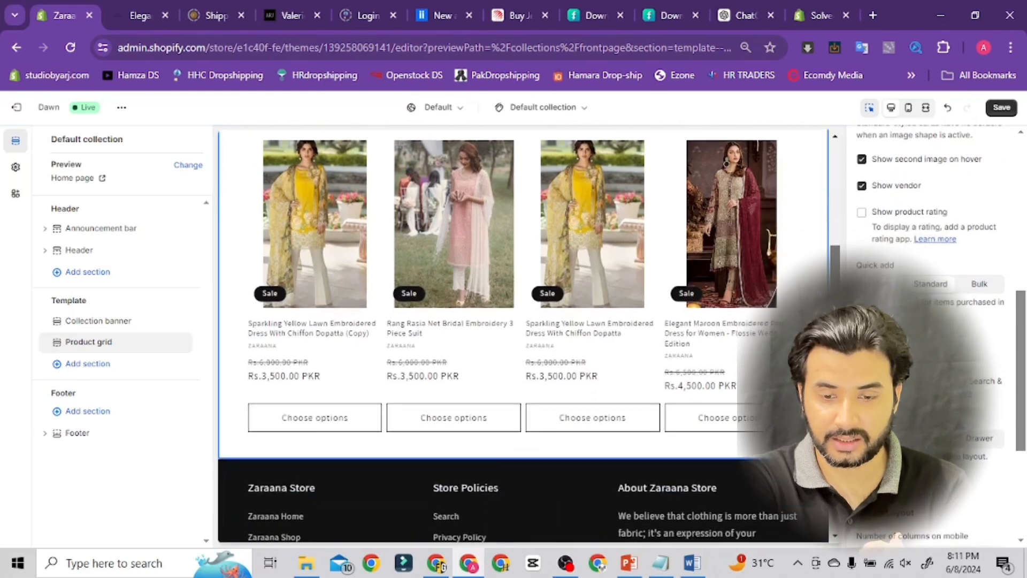
left_click(977, 288)
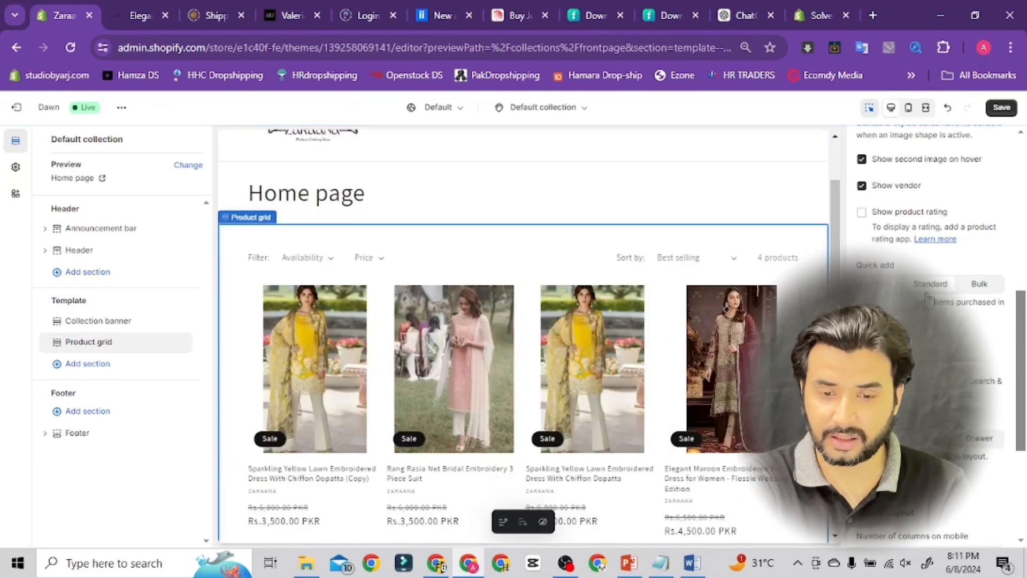
Save the Default collection template changes
scroll(733, 419, "down", 3)
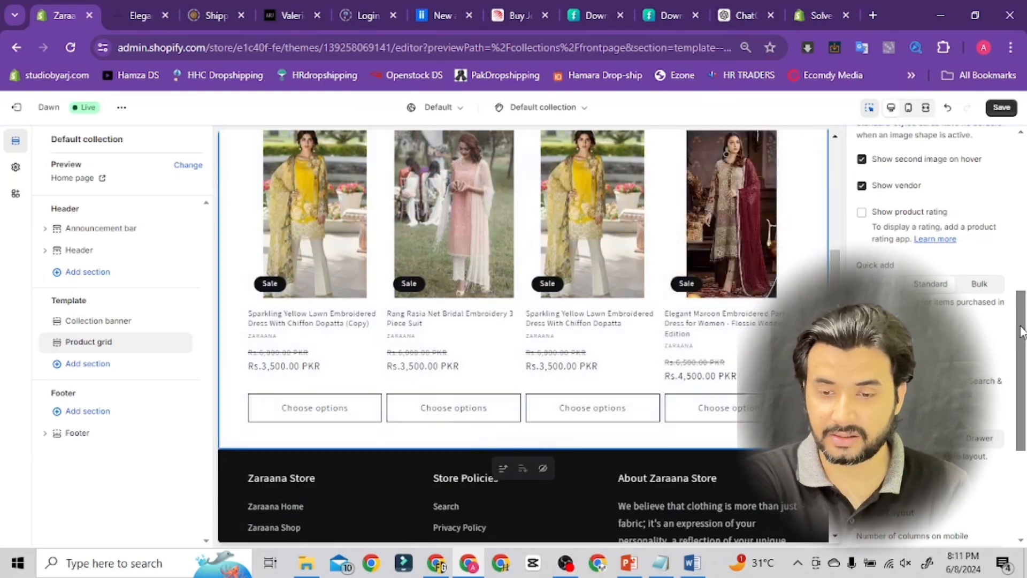
left_click_drag(1018, 339, 1013, 397)
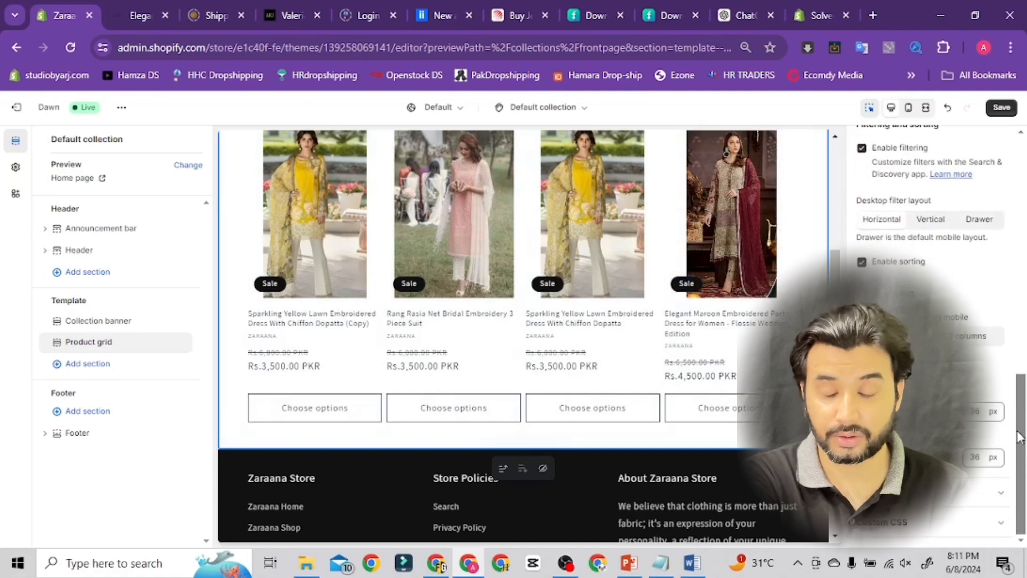
left_click_drag(1019, 438, 1025, 142)
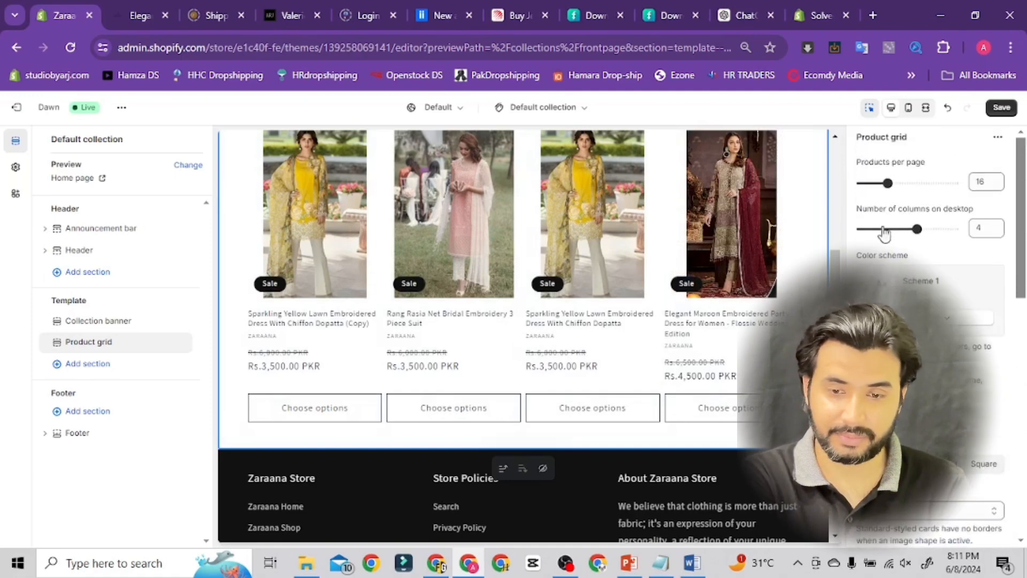
scroll(834, 253, "down", 3)
scroll(826, 251, "up", 6)
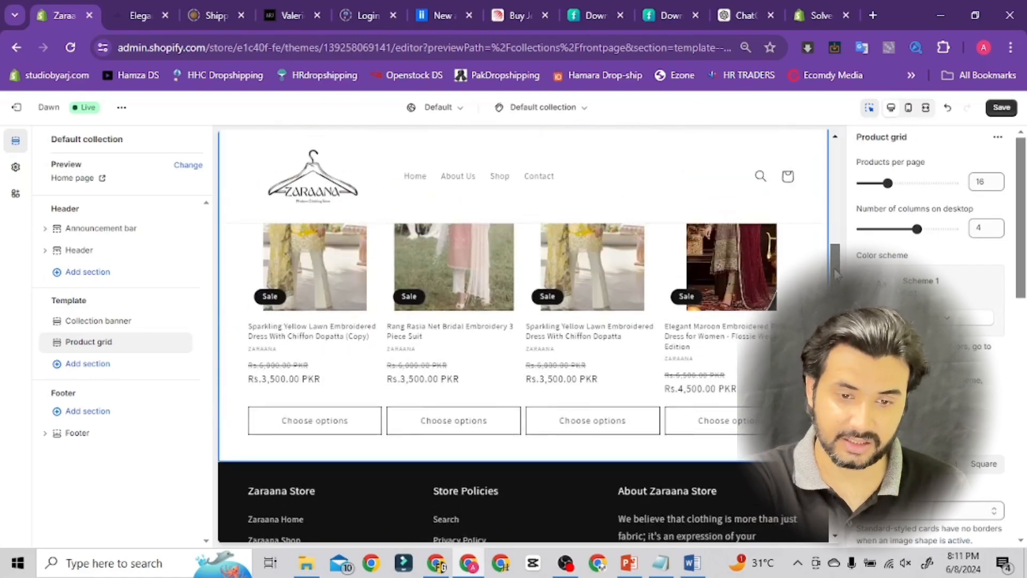
scroll(834, 235, "down", 2)
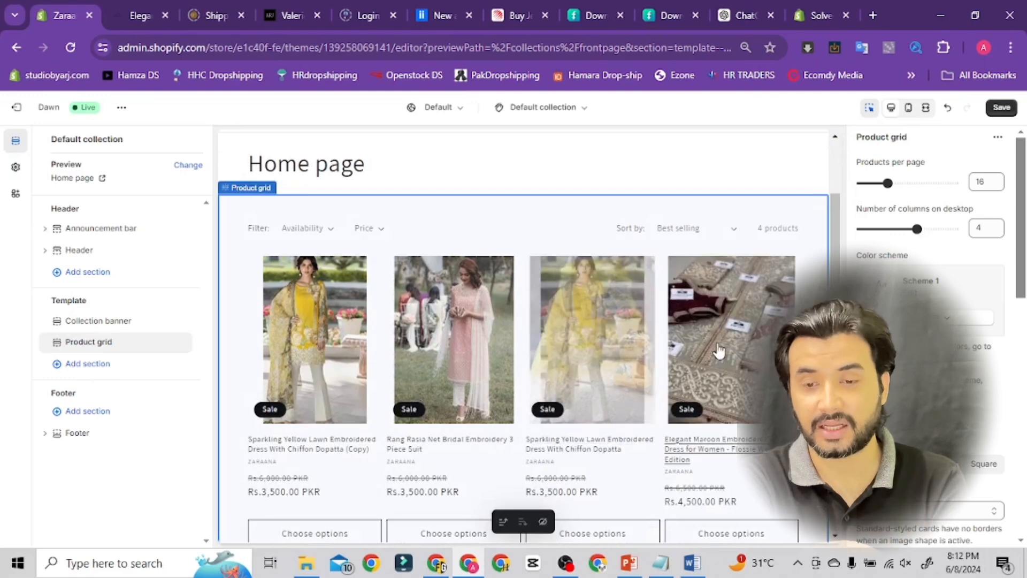
left_click(1002, 109)
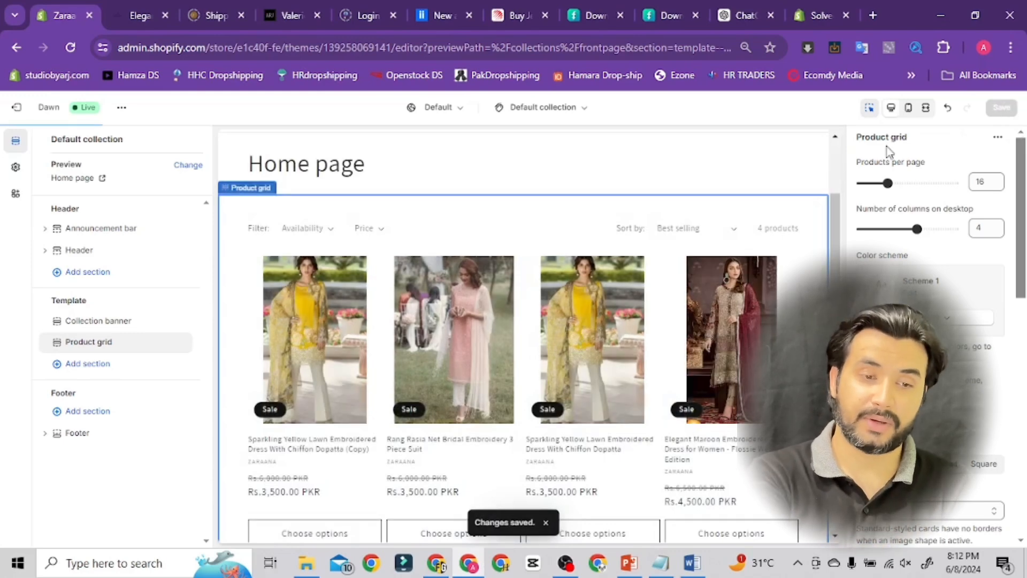
Switch the theme editor to the Collections list template
left_click(566, 121)
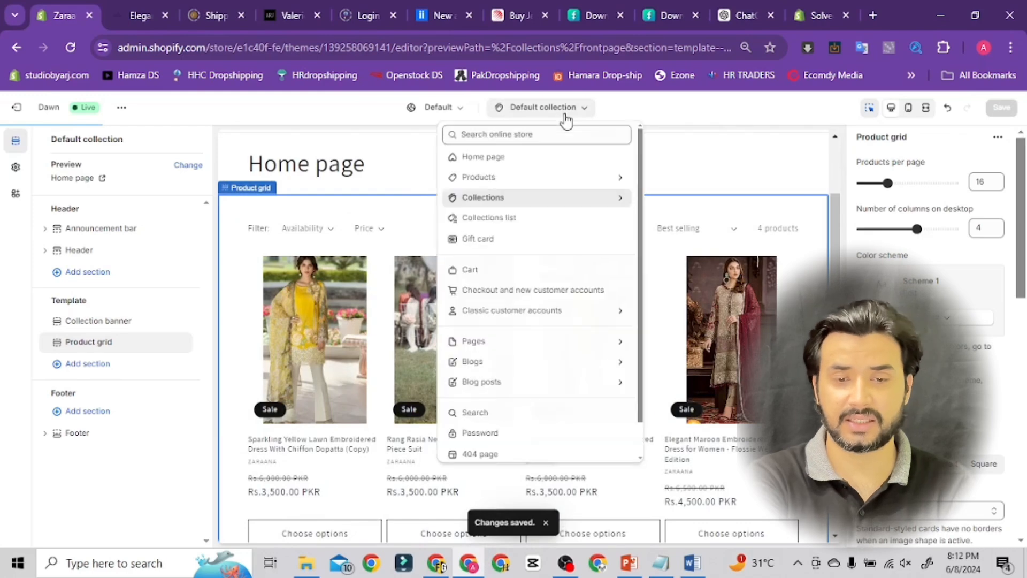
left_click(521, 219)
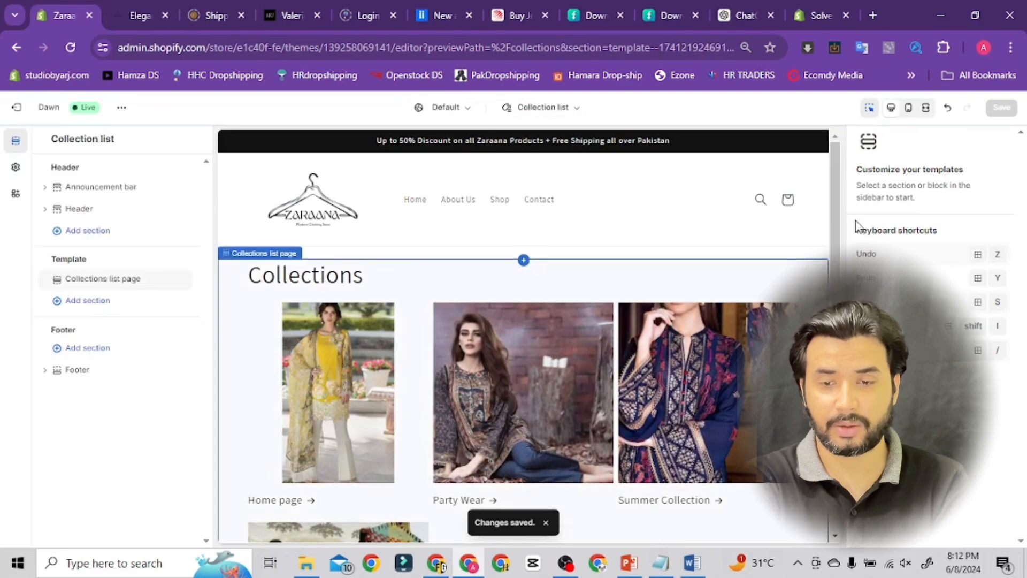
mouse_move(836, 223)
left_mouse_down()
mouse_move(836, 327)
mouse_move(823, 222)
left_mouse_up()
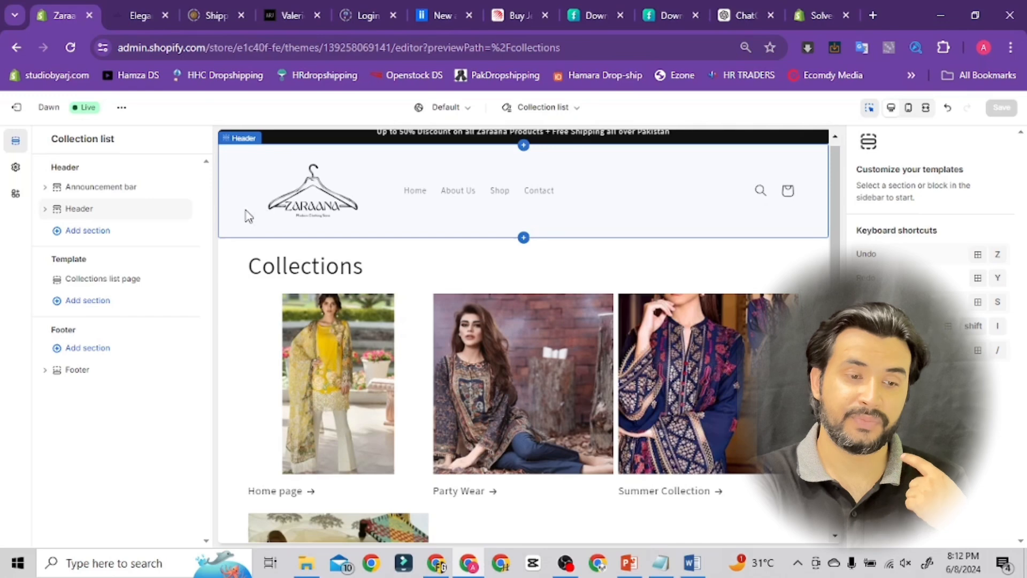